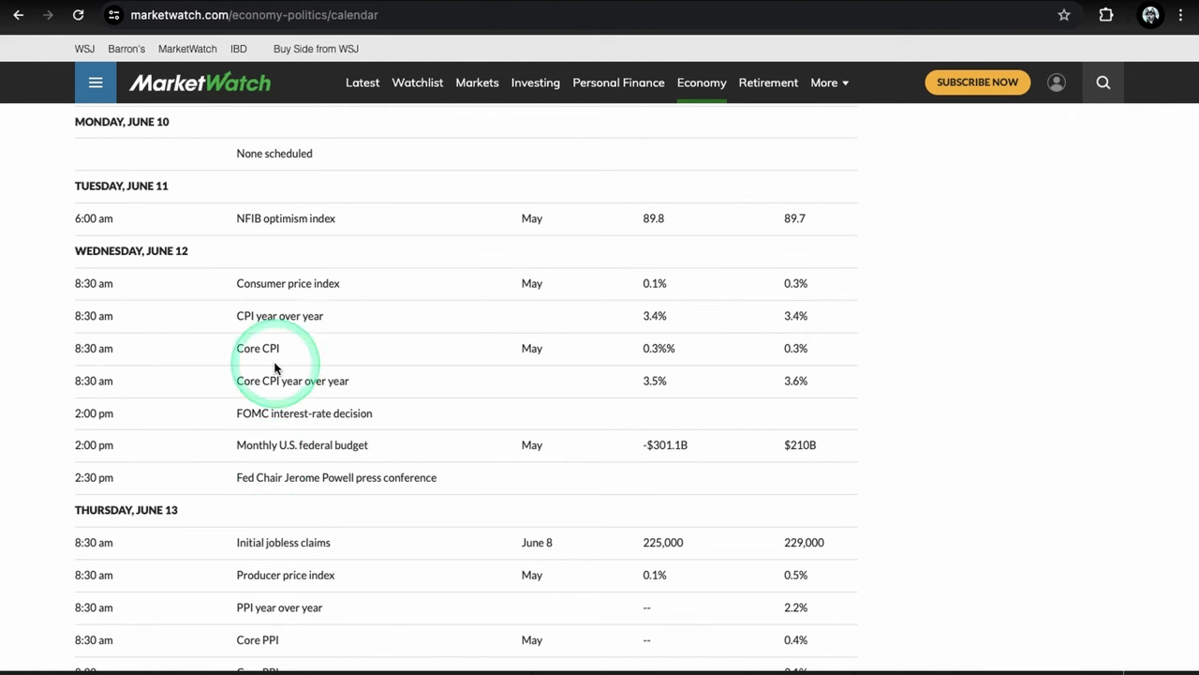
- Review the economic reports scheduled from Wednesday, June 12 to Friday, June 14 on the MarketWatch calendar
{"action": "scroll", "coordinate": [339, 464], "scroll_direction": "down", "scroll_amount": 2}
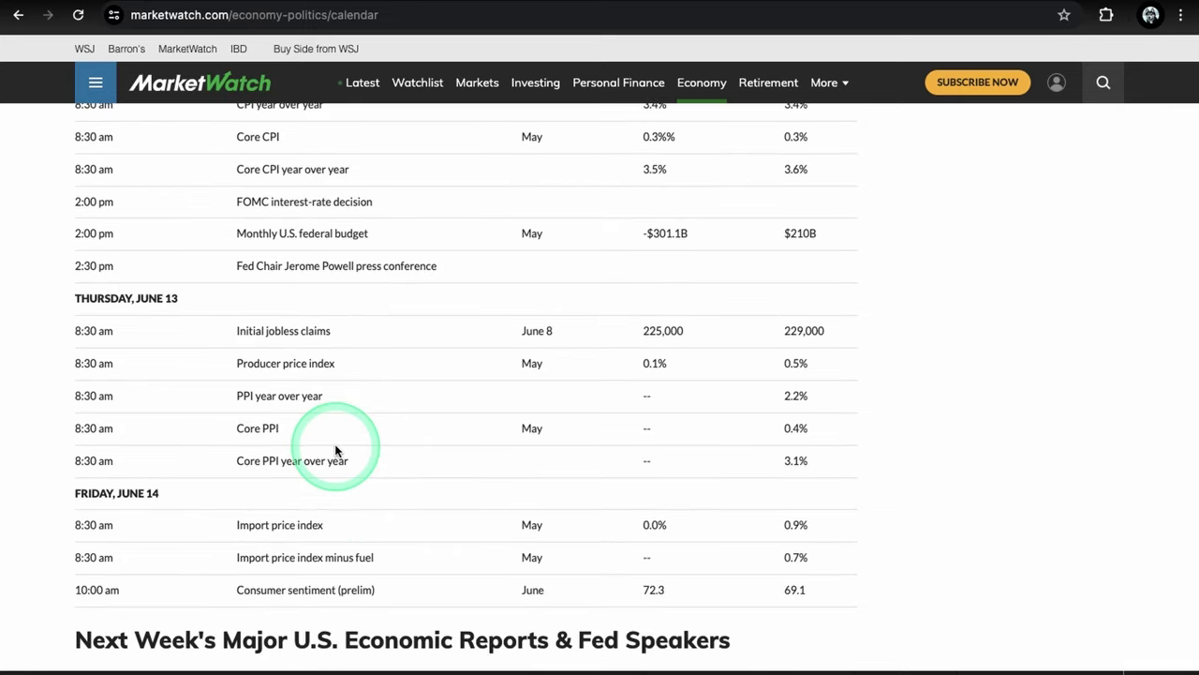
{"action": "scroll", "coordinate": [337, 450], "scroll_direction": "up", "scroll_amount": 1}
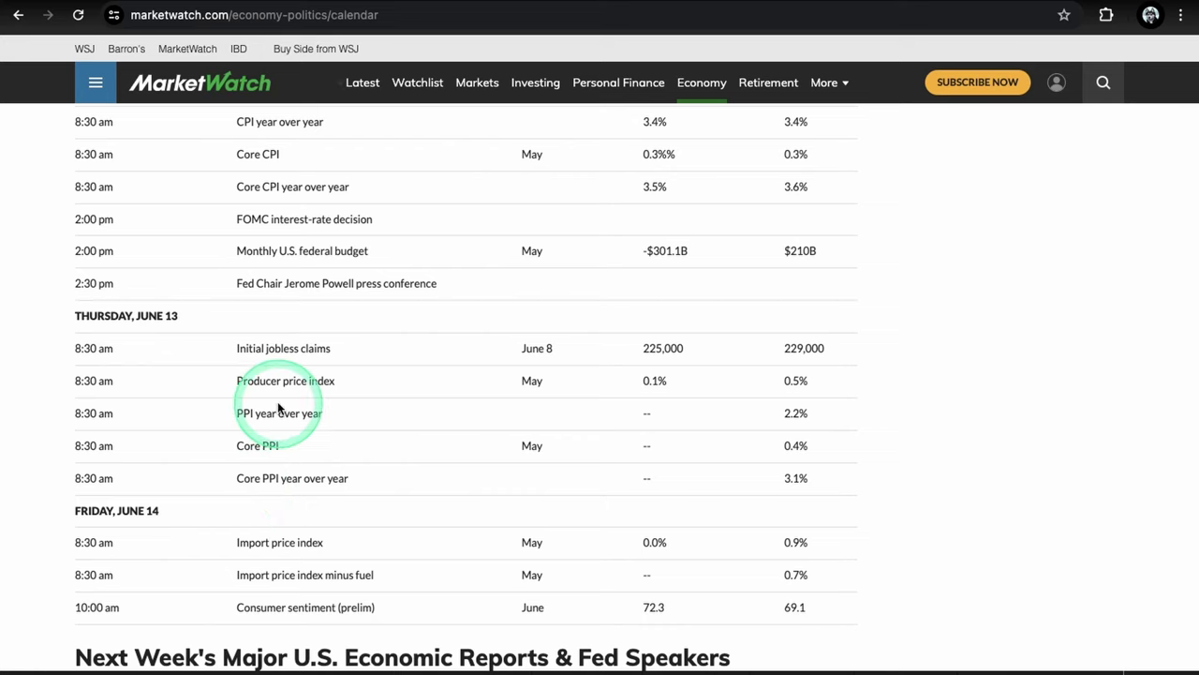
{"action": "scroll", "coordinate": [278, 408], "scroll_direction": "down", "scroll_amount": 1}
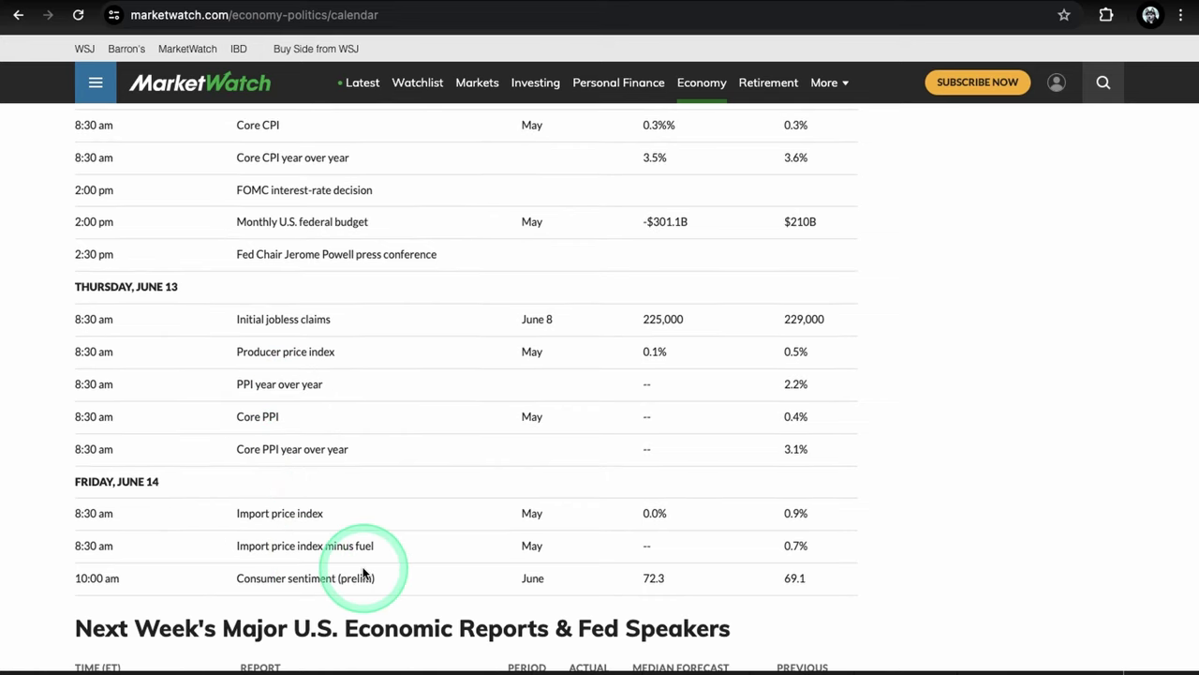
{"action": "scroll", "coordinate": [363, 573], "scroll_direction": "up", "scroll_amount": 3}
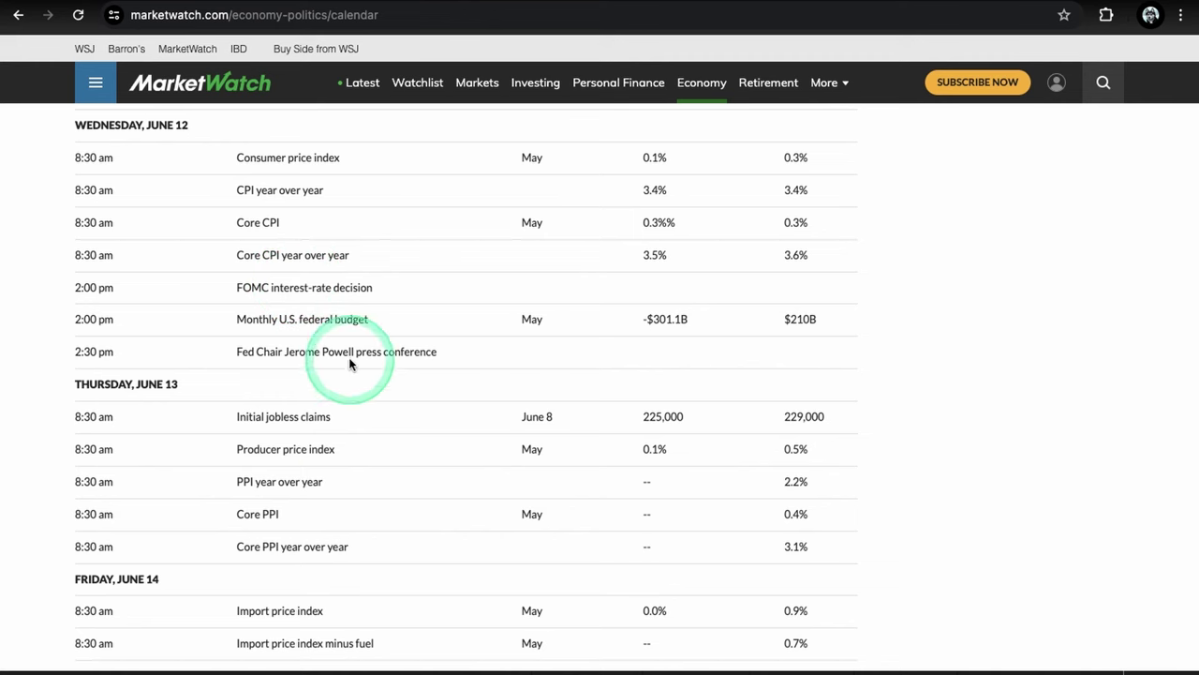
{"action": "scroll", "coordinate": [359, 375], "scroll_direction": "down", "scroll_amount": 3}
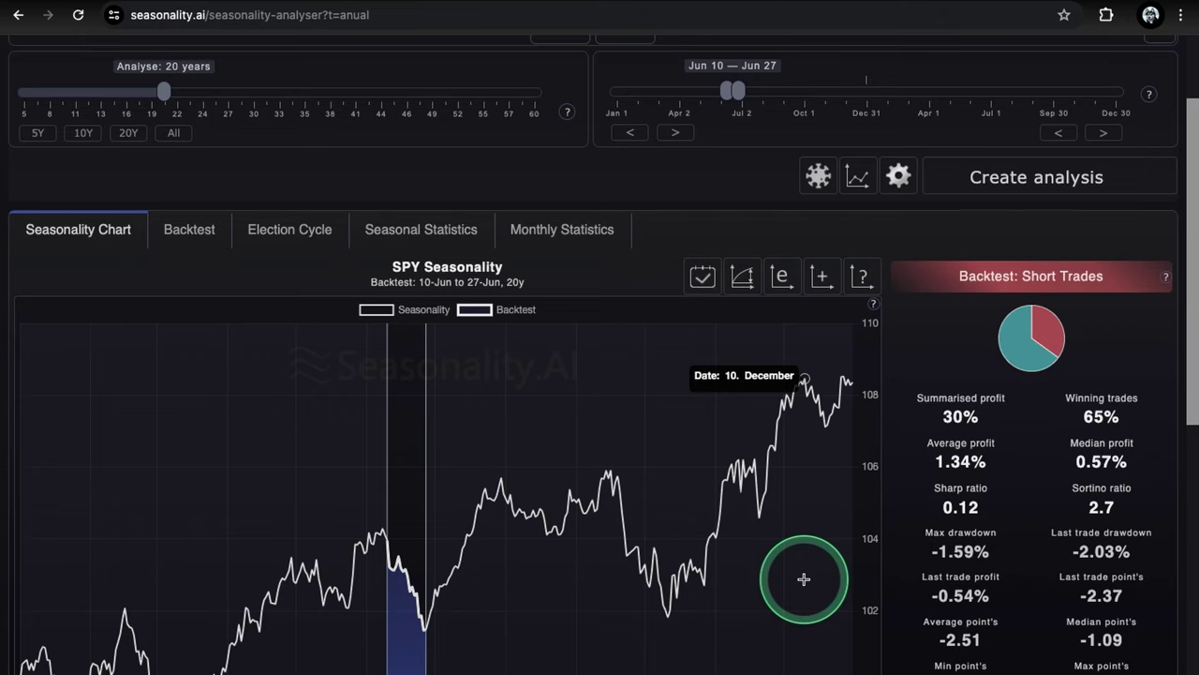
- On Seasonality.ai, examine SPY's 20-year seasonality curve and short-trade backtest statistics for June 10 to June 27
{"action": "scroll", "coordinate": [803, 579], "scroll_direction": "down", "scroll_amount": 1}
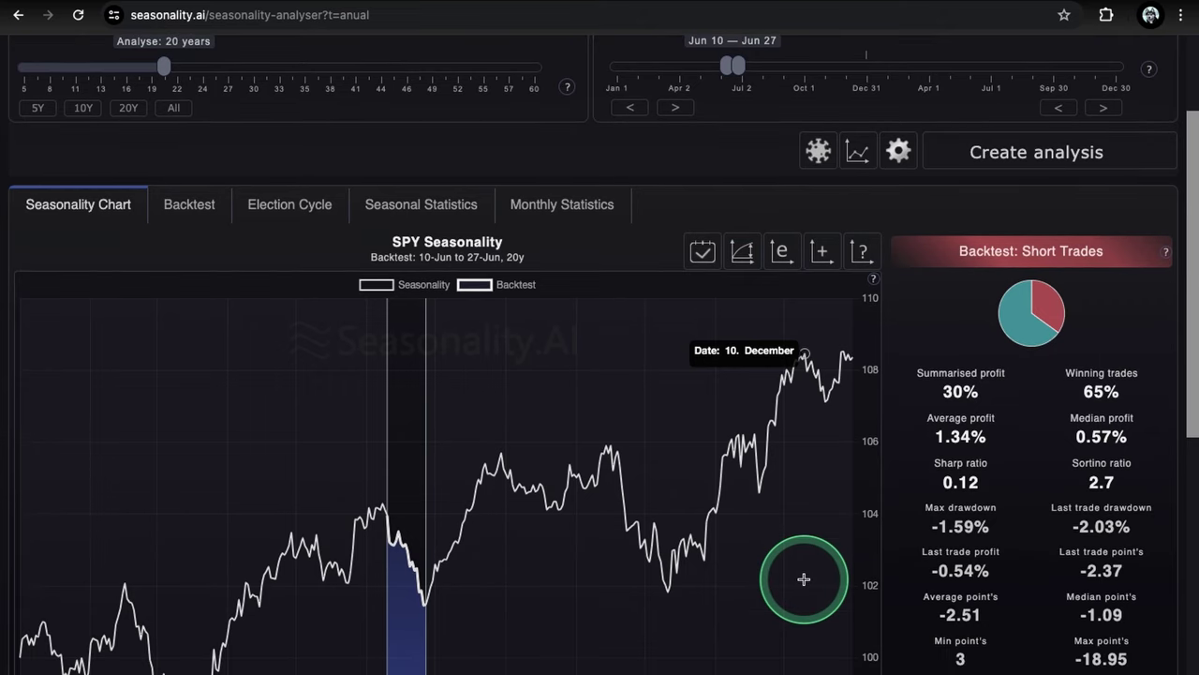
{"action": "scroll", "coordinate": [804, 579], "scroll_direction": "up", "scroll_amount": 1}
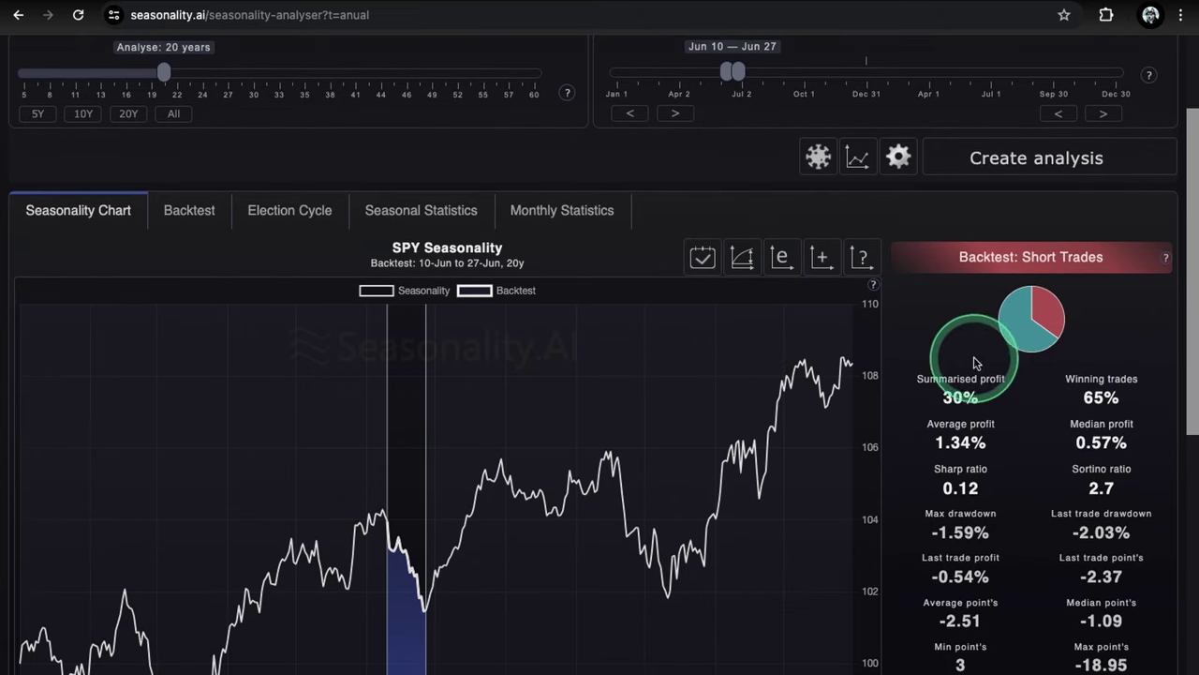
{"action": "scroll", "coordinate": [1068, 402], "scroll_direction": "down", "scroll_amount": 1}
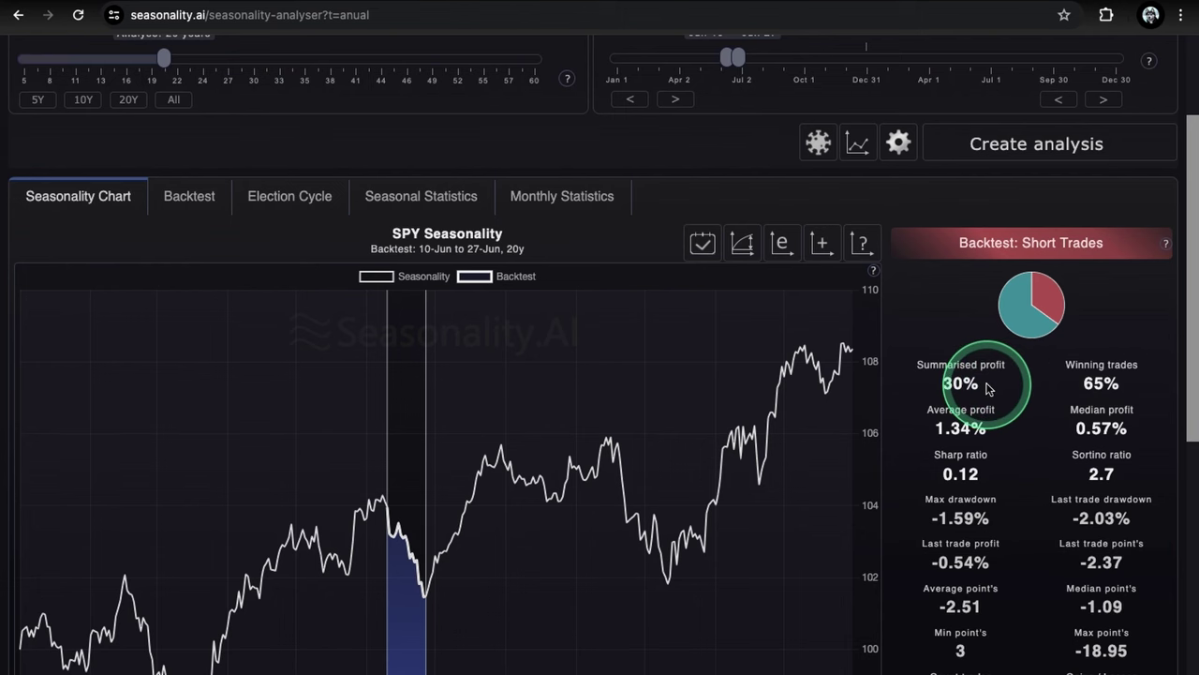
{"action": "scroll", "coordinate": [871, 300], "scroll_direction": "up", "scroll_amount": 1}
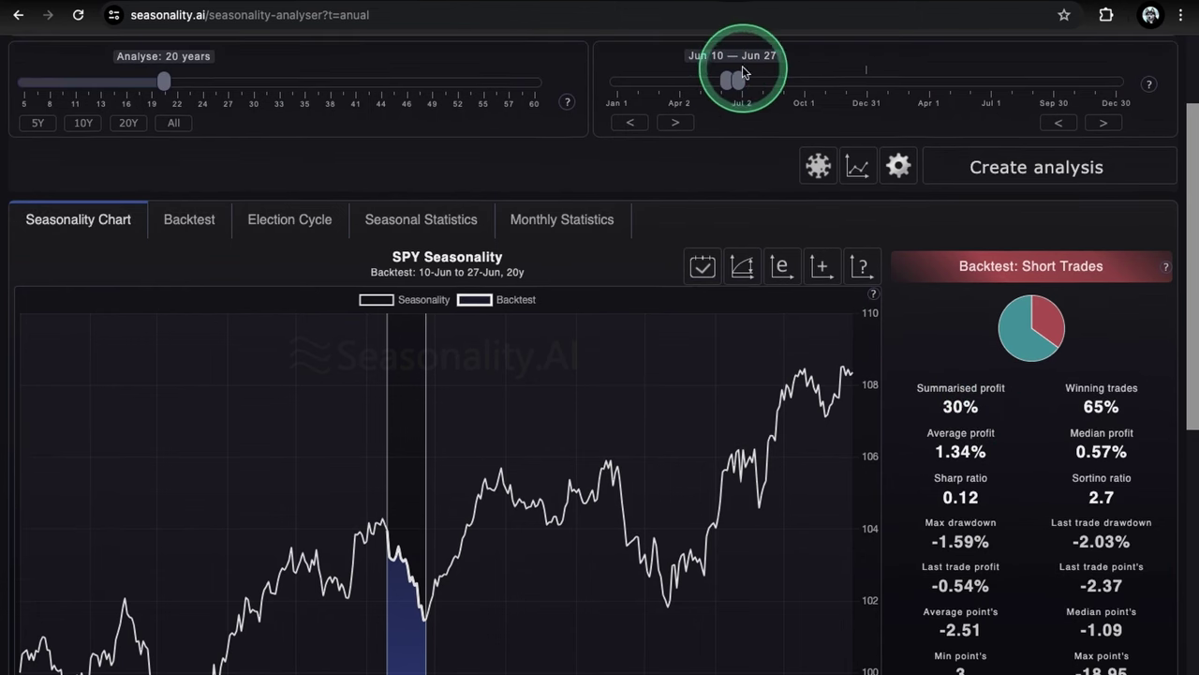
{"action": "scroll", "coordinate": [787, 421], "scroll_direction": "down", "scroll_amount": 1}
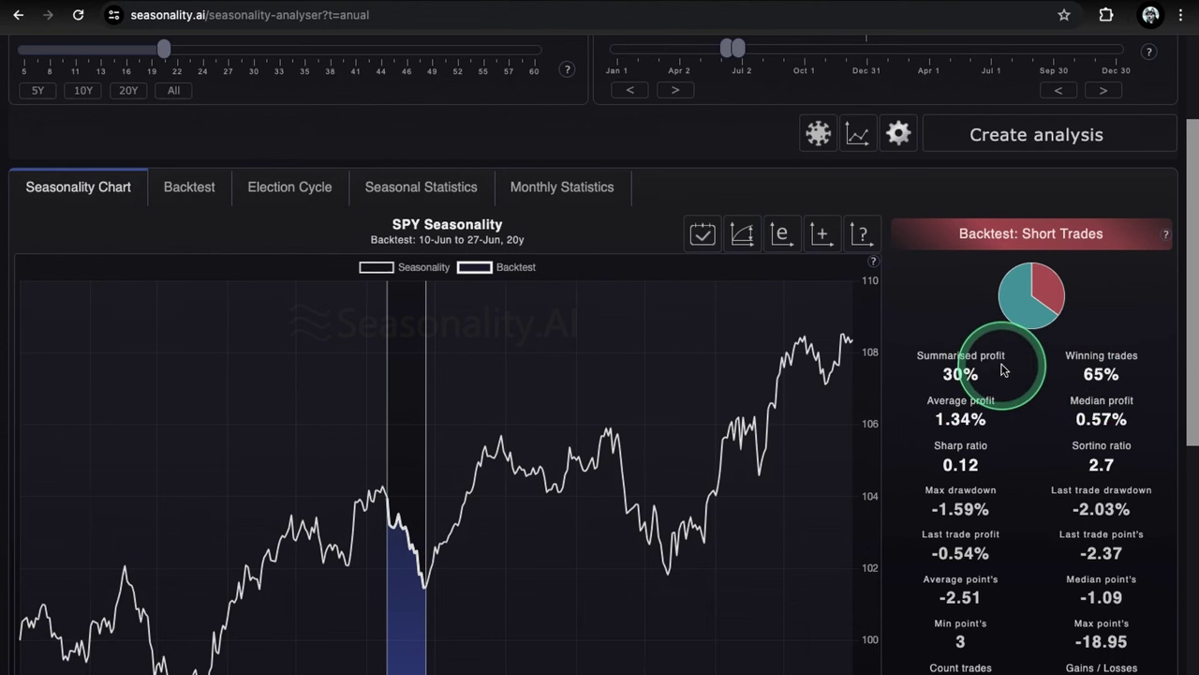
- Shorten the SPY seasonality analysis period to 10 years and review the short-trade backtest for the same dates
{"action": "scroll", "coordinate": [169, 99], "scroll_direction": "up", "scroll_amount": 1}
{"action": "left_click_drag", "start_coordinate": [166, 91], "coordinate": [72, 94]}
{"action": "scroll", "coordinate": [924, 497], "scroll_direction": "down", "scroll_amount": 1}
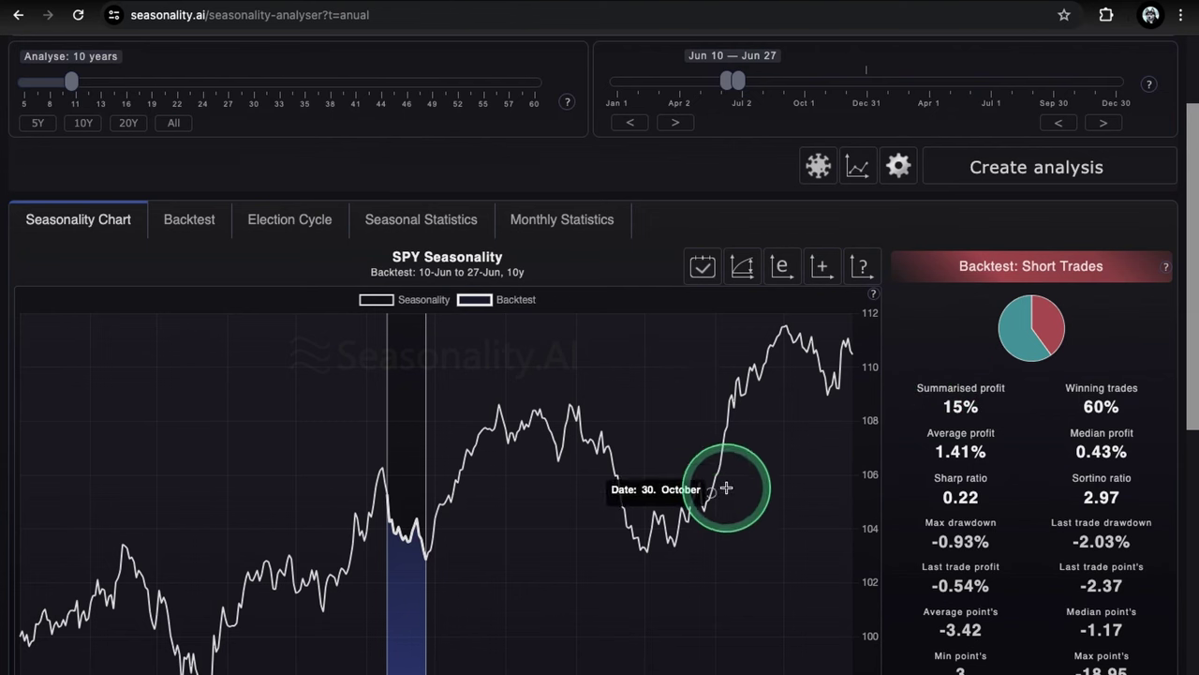
{"action": "scroll", "coordinate": [687, 492], "scroll_direction": "down", "scroll_amount": 1}
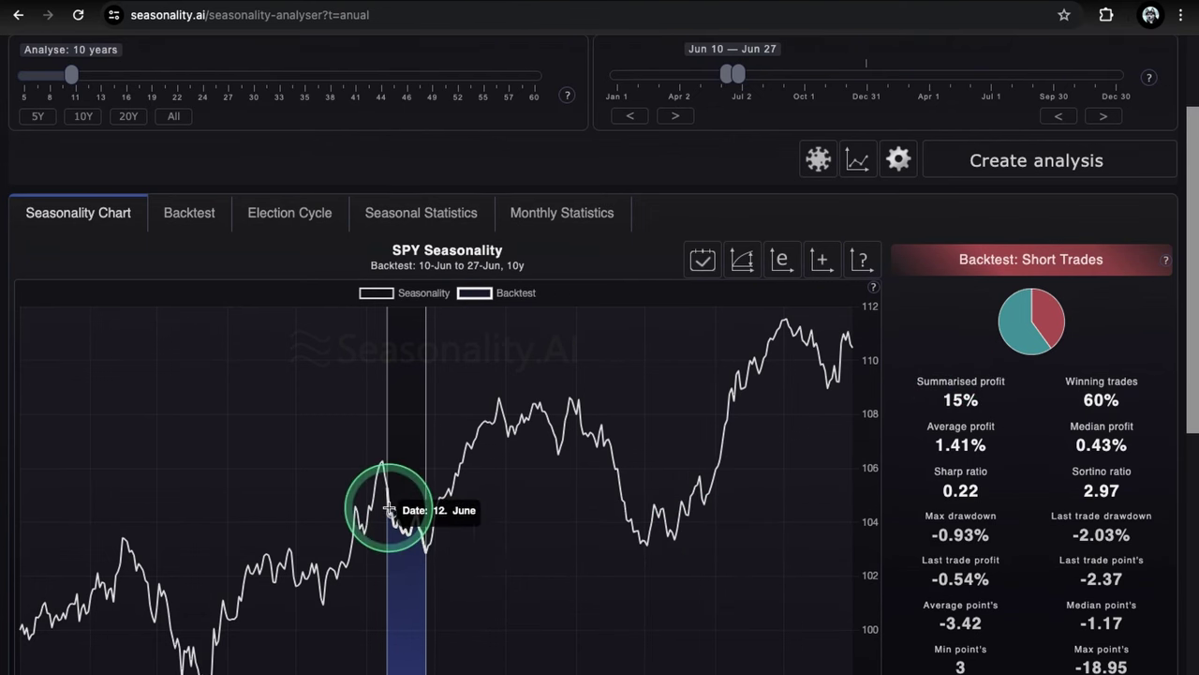
{"action": "scroll", "coordinate": [990, 493], "scroll_direction": "down", "scroll_amount": 2}
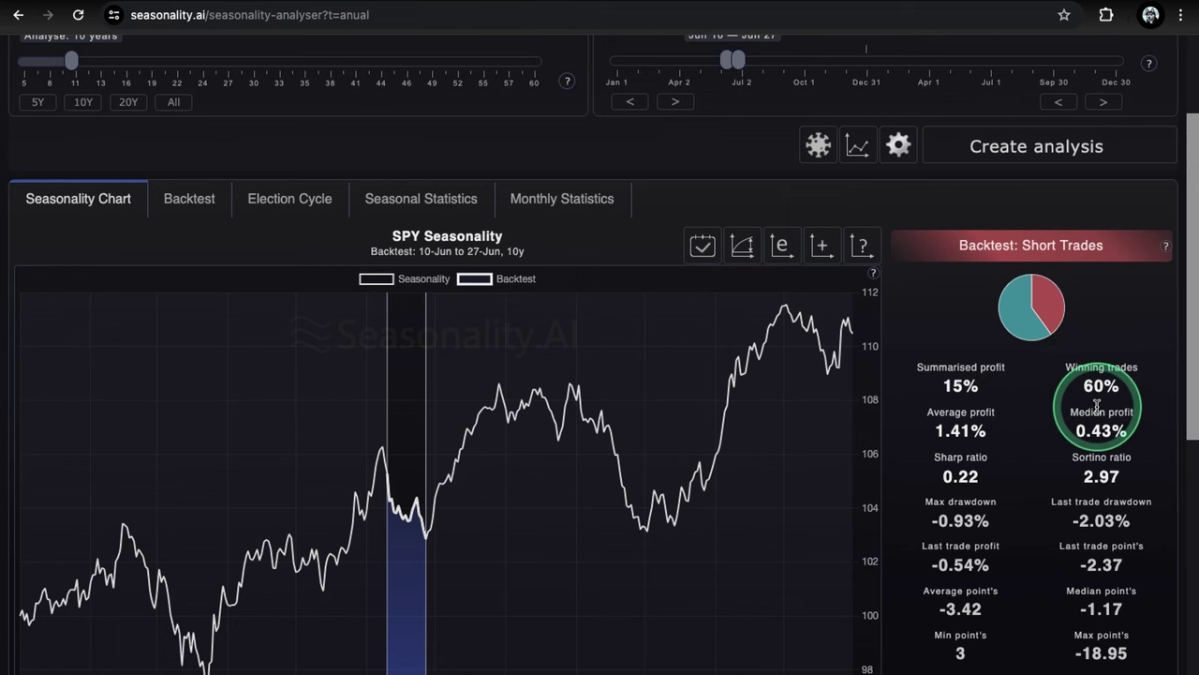
- Set the SPY backtest window to Jun 10 — Jun 14 and review its short-trade statistics
{"action": "scroll", "coordinate": [586, 473], "scroll_direction": "up", "scroll_amount": 1}
{"action": "left_click_drag", "start_coordinate": [738, 106], "coordinate": [732, 109]}
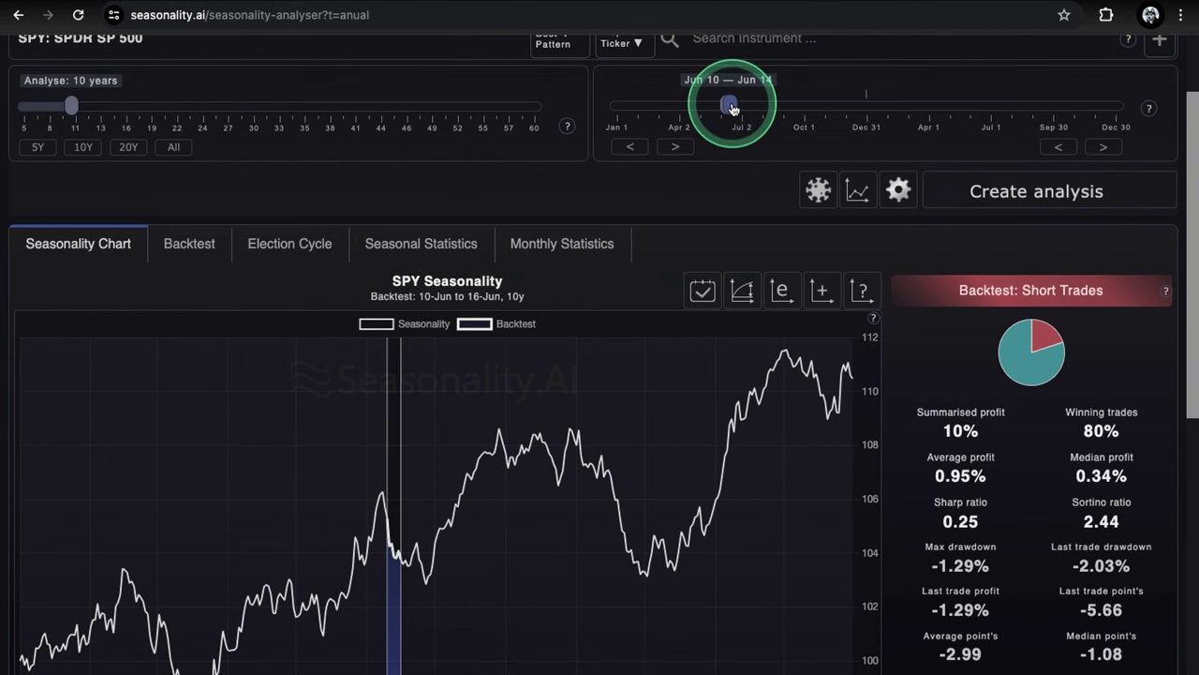
{"action": "left_click", "coordinate": [754, 588]}
{"action": "scroll", "coordinate": [754, 588], "scroll_direction": "down", "scroll_amount": 1}
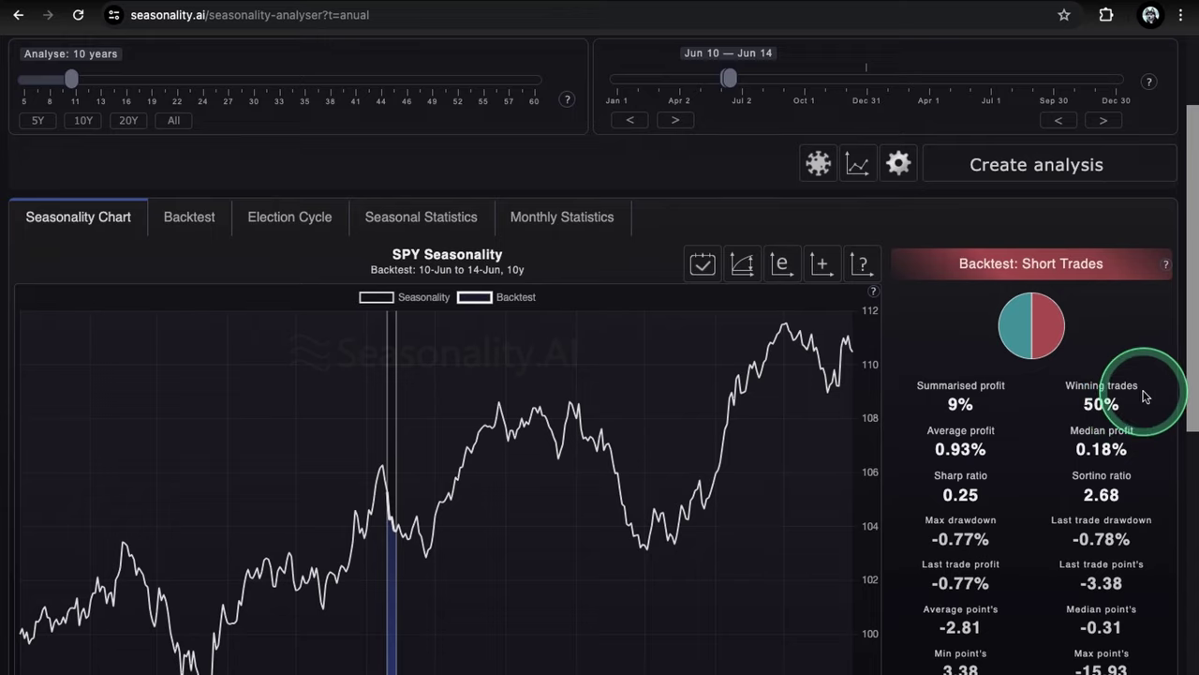
{"action": "scroll", "coordinate": [1148, 398], "scroll_direction": "down", "scroll_amount": 1}
{"action": "scroll", "coordinate": [1143, 395], "scroll_direction": "down", "scroll_amount": 1}
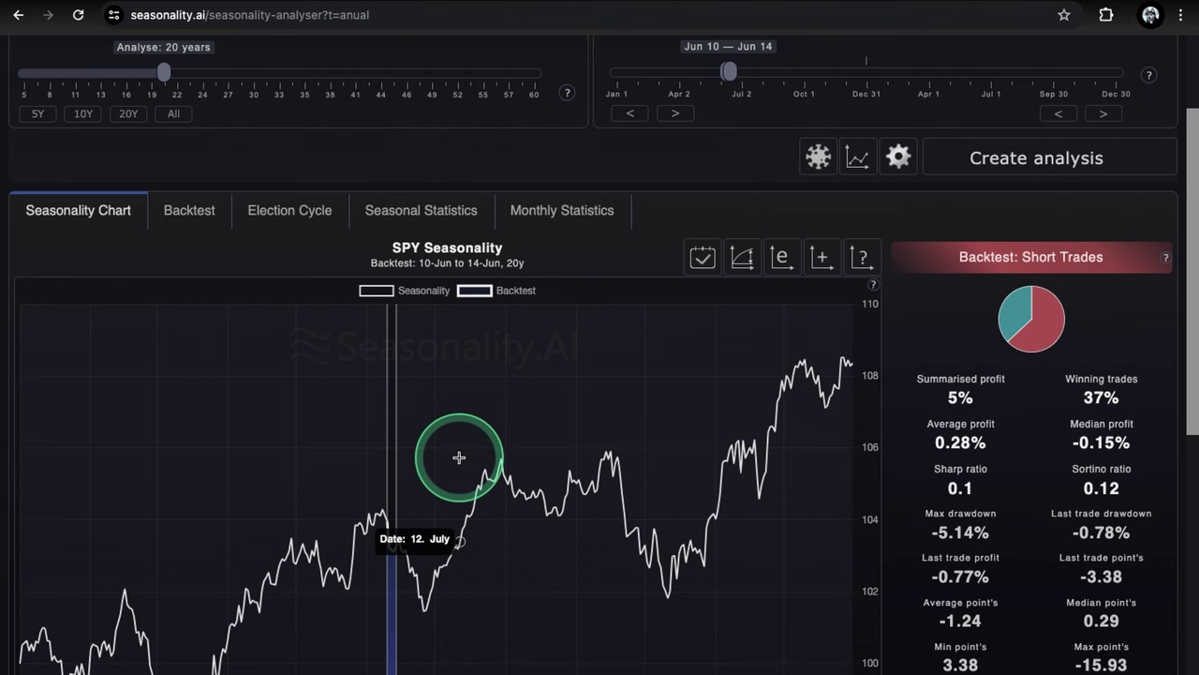
{"action": "scroll", "coordinate": [522, 437], "scroll_direction": "down", "scroll_amount": 1}
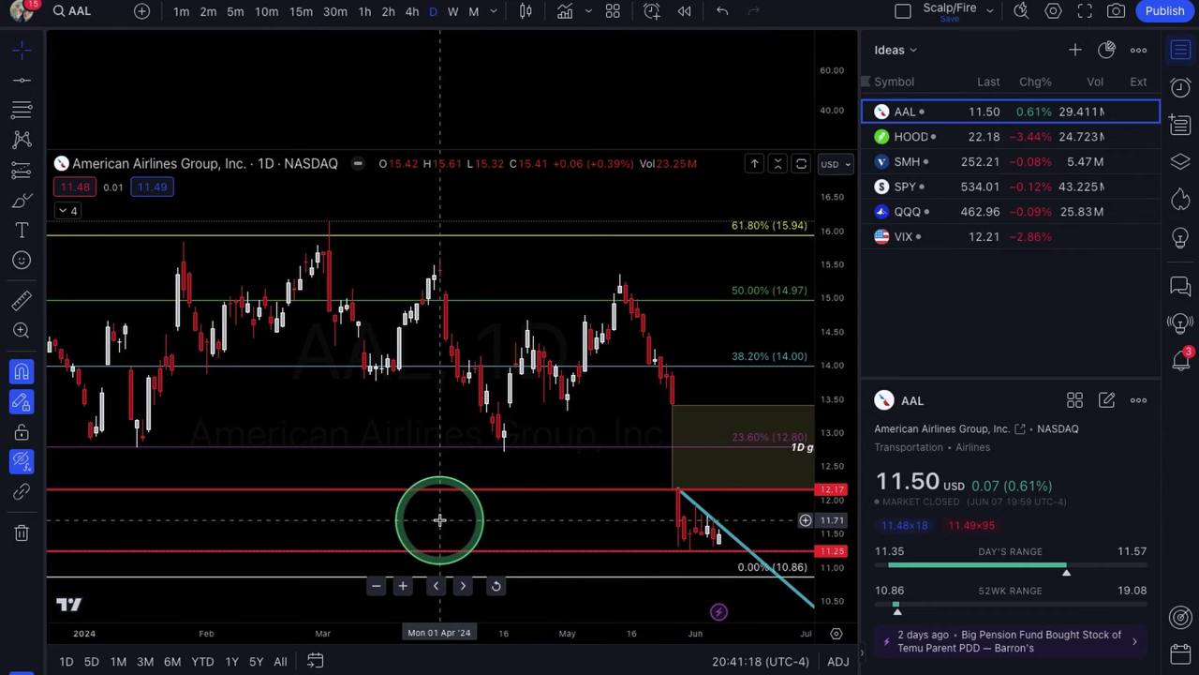
- Switch to TradingView and examine AAL's daily chart around the 1D gap, the descending trendline and the 12.17 and 11.25 levels
{"action": "scroll", "coordinate": [440, 520], "scroll_direction": "right", "scroll_amount": 3}
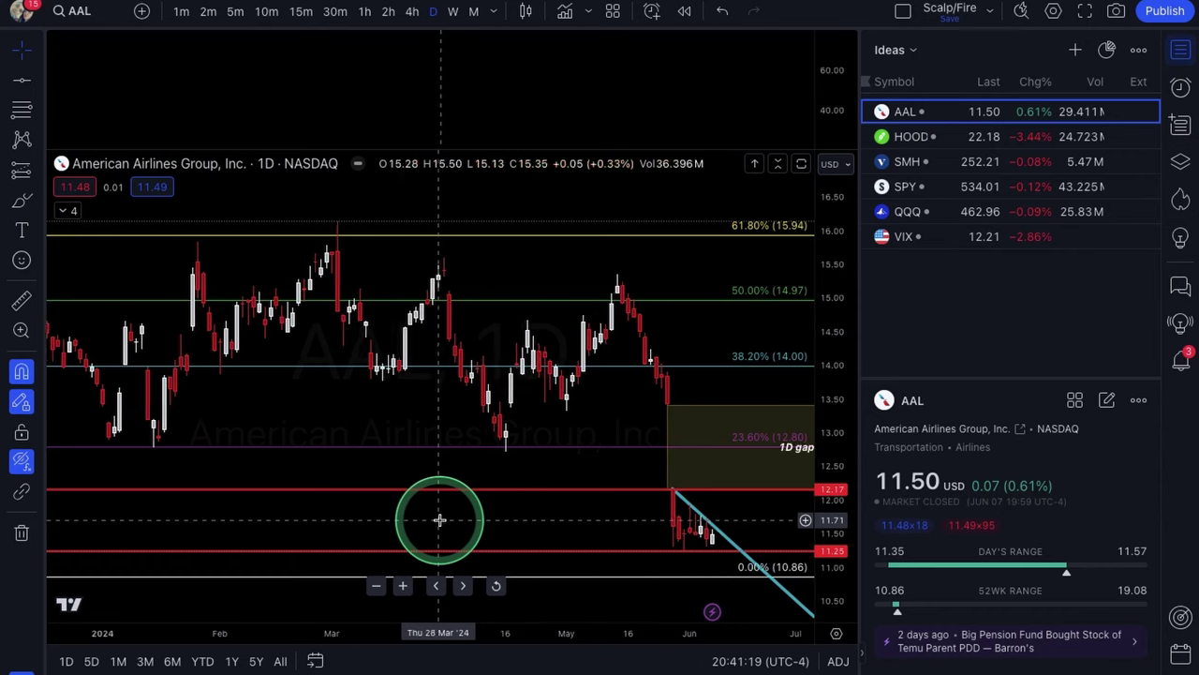
{"action": "scroll", "coordinate": [439, 520], "scroll_direction": "up", "scroll_amount": 3}
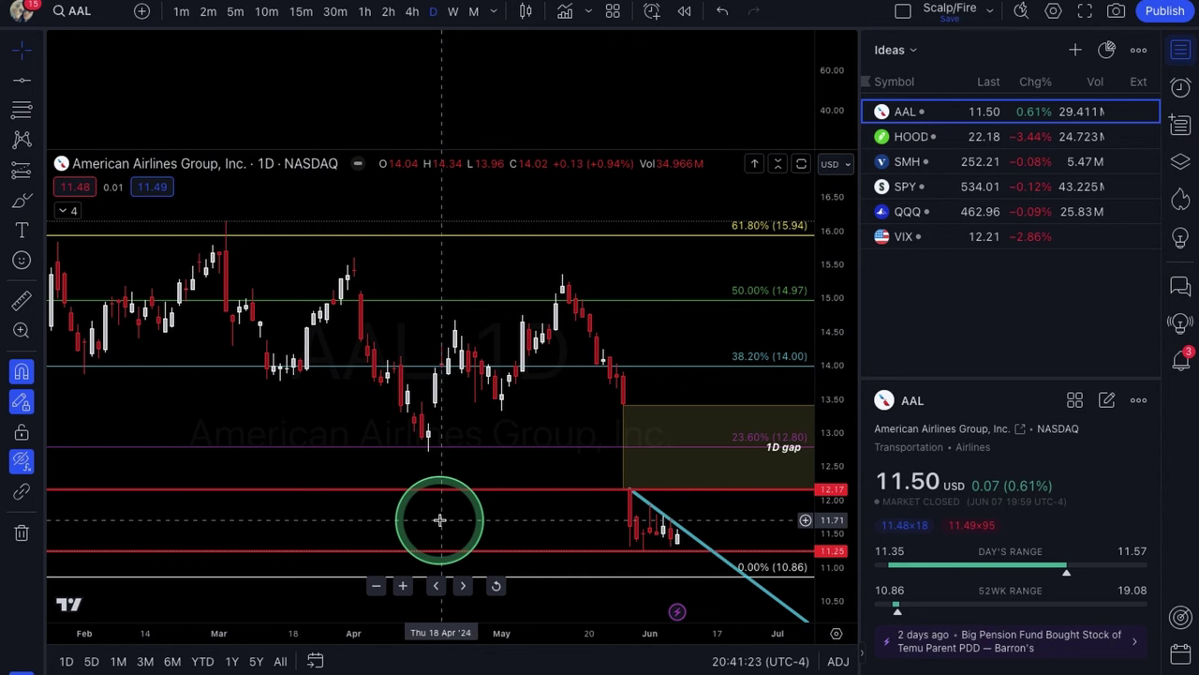
{"action": "scroll", "coordinate": [440, 520], "scroll_direction": "down", "scroll_amount": 2}
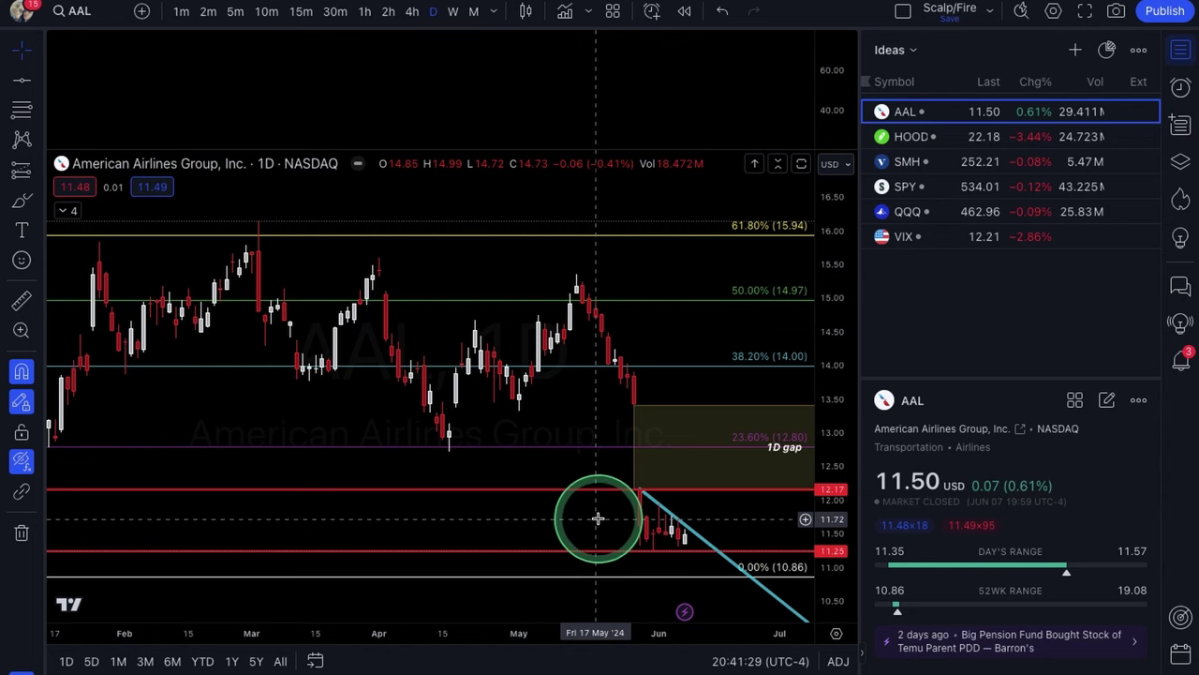
{"action": "left_click_drag", "start_coordinate": [597, 518], "coordinate": [567, 340]}
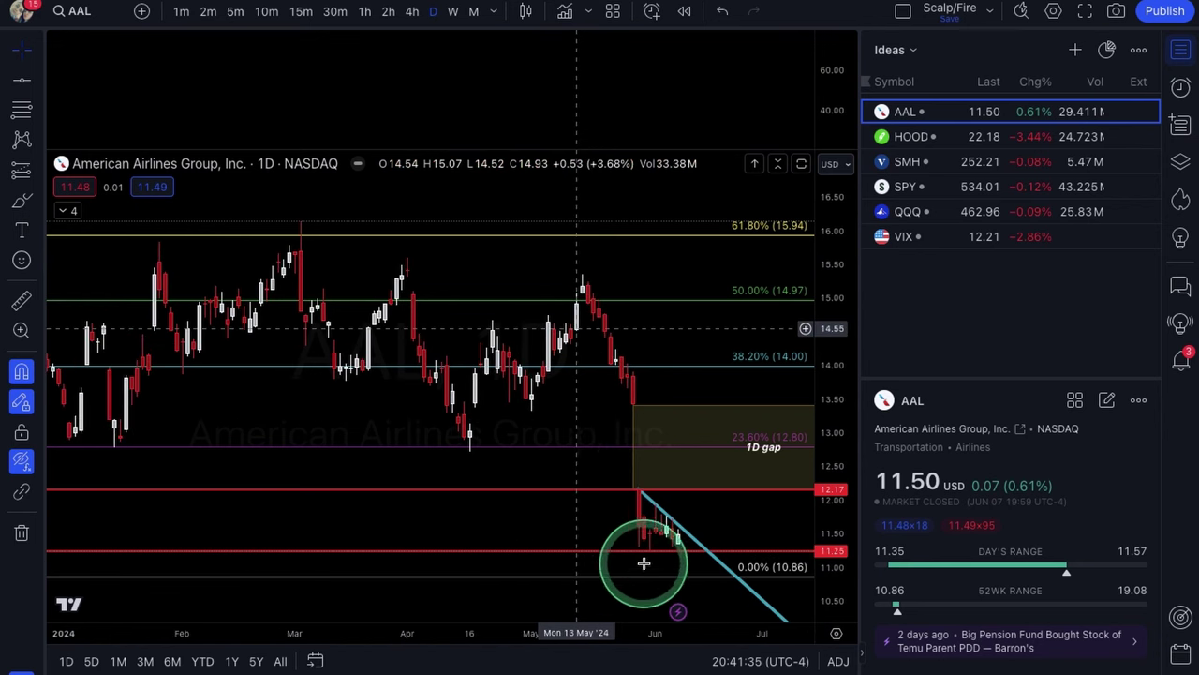
{"action": "left_click", "coordinate": [645, 465]}
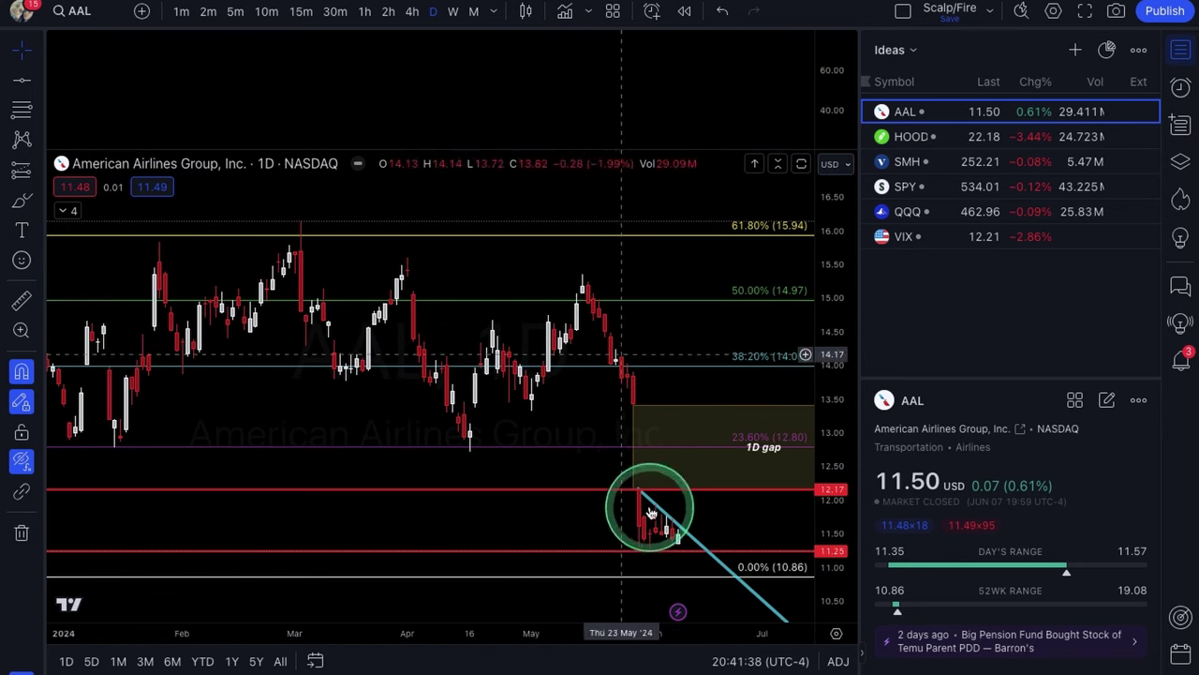
{"action": "left_click", "coordinate": [676, 552]}
{"action": "scroll", "coordinate": [677, 557], "scroll_direction": "up", "scroll_amount": 1}
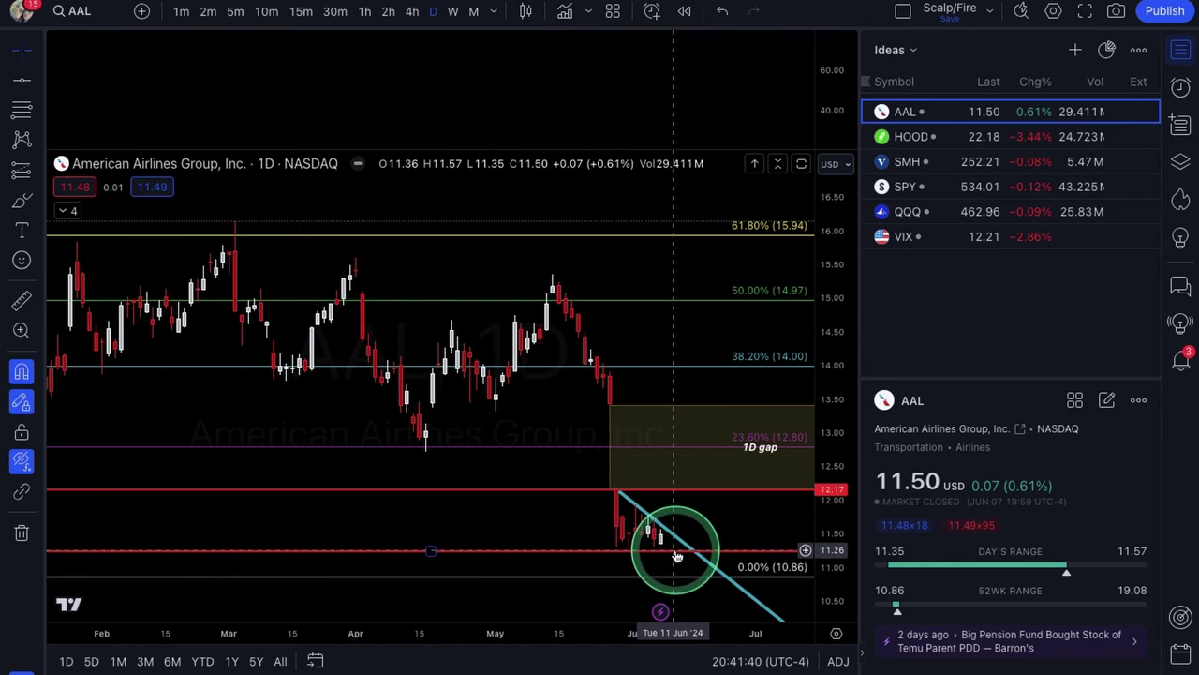
{"action": "scroll", "coordinate": [676, 557], "scroll_direction": "down", "scroll_amount": 1}
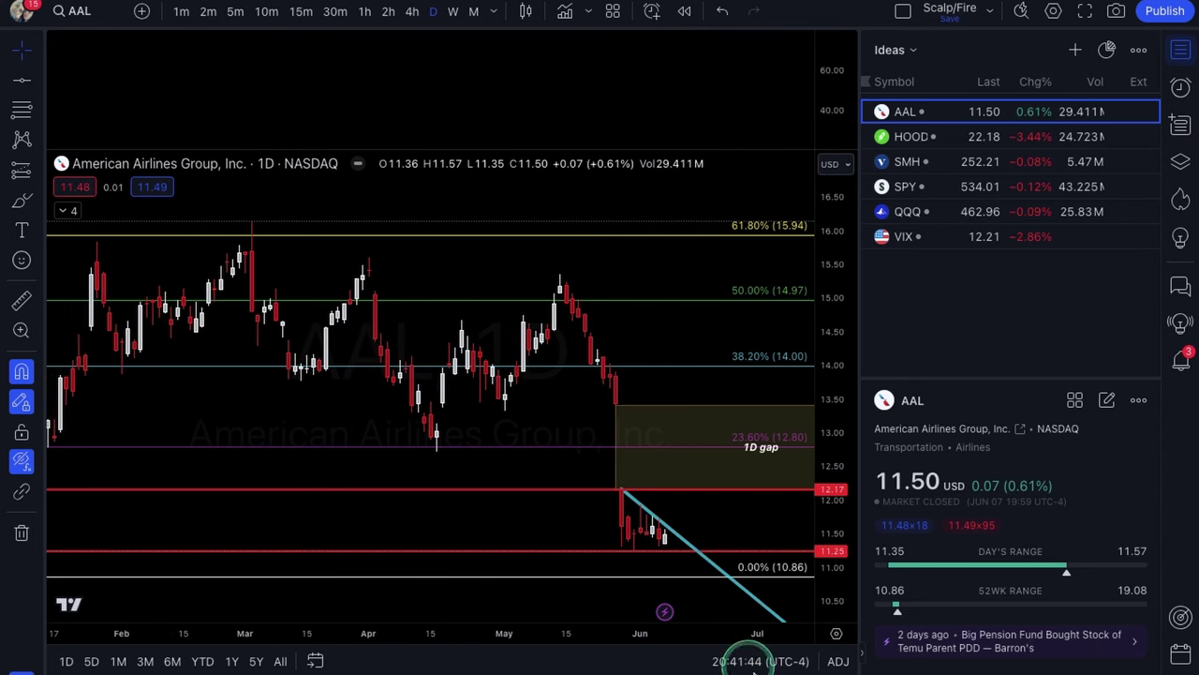
- Sketch a curved arrow from AAL's latest candle down to the 0.00% (10.86) level and remove it after comparing with the autumn 2023 low
{"action": "left_click", "coordinate": [686, 544]}
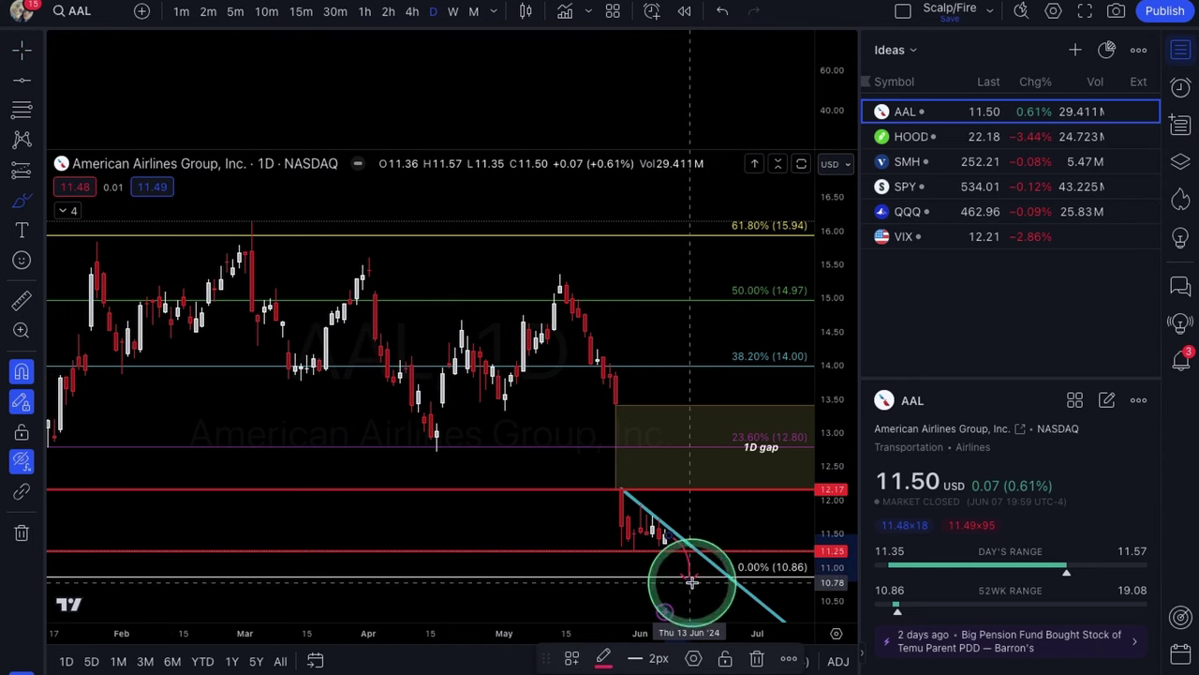
{"action": "scroll", "coordinate": [623, 557], "scroll_direction": "down", "scroll_amount": 5}
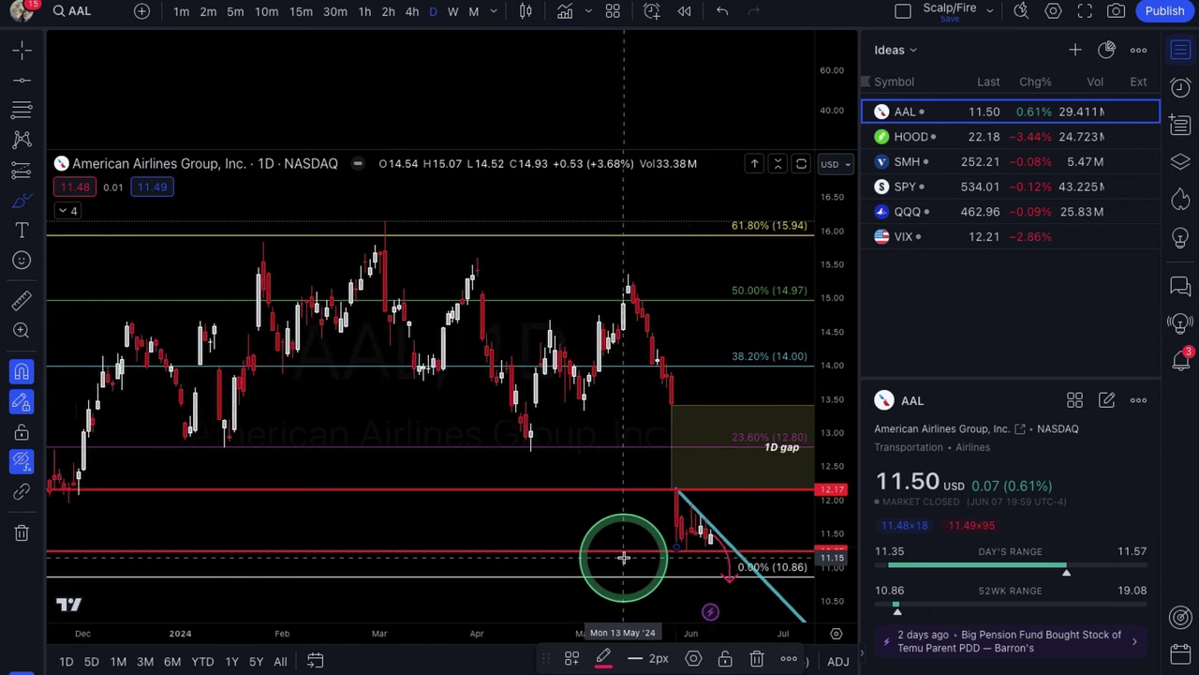
{"action": "scroll", "coordinate": [623, 558], "scroll_direction": "down", "scroll_amount": 2}
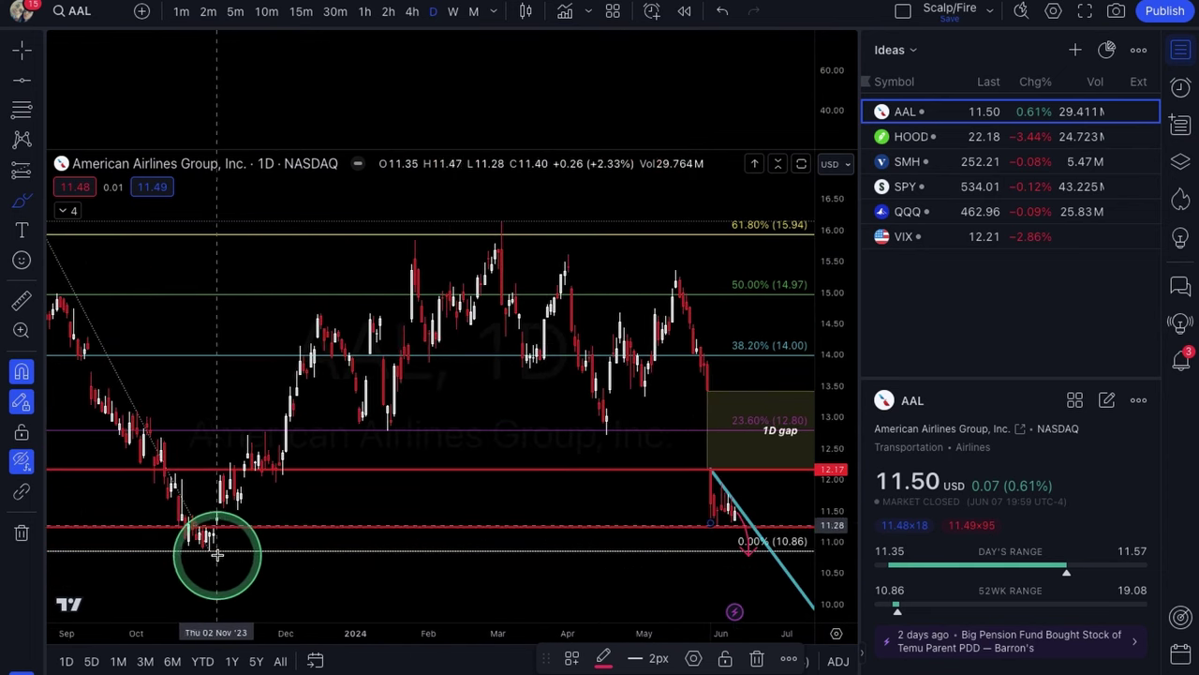
{"action": "scroll", "coordinate": [588, 571], "scroll_direction": "up", "scroll_amount": 2}
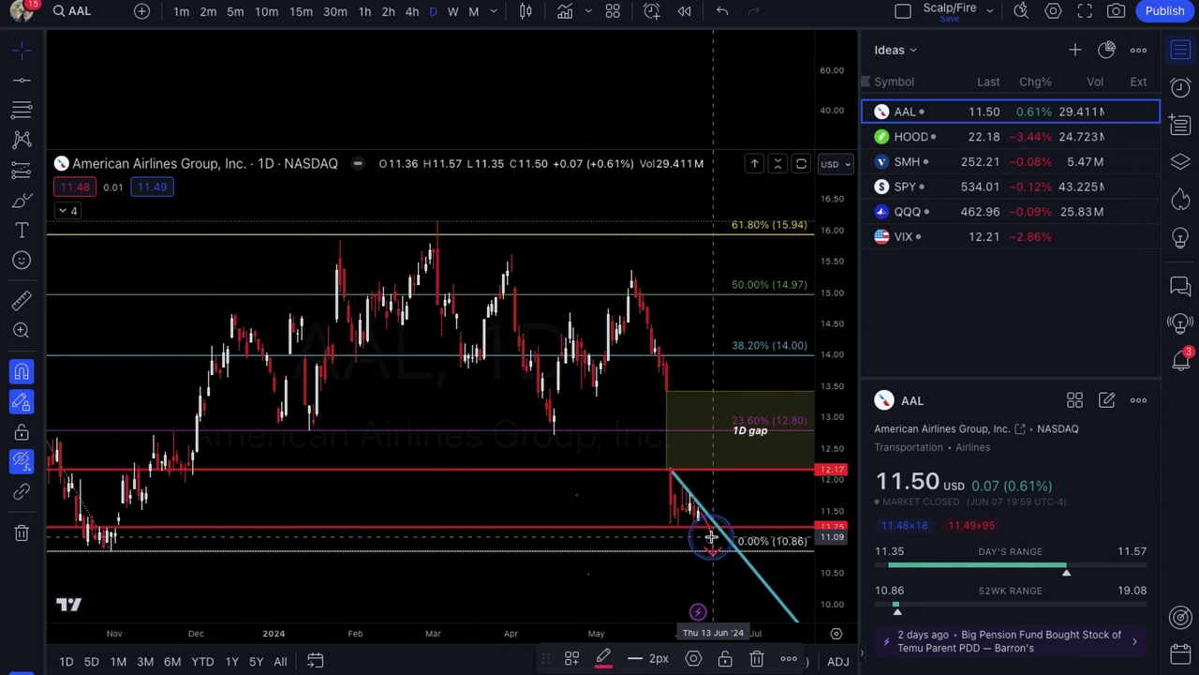
{"action": "left_click", "coordinate": [713, 539]}
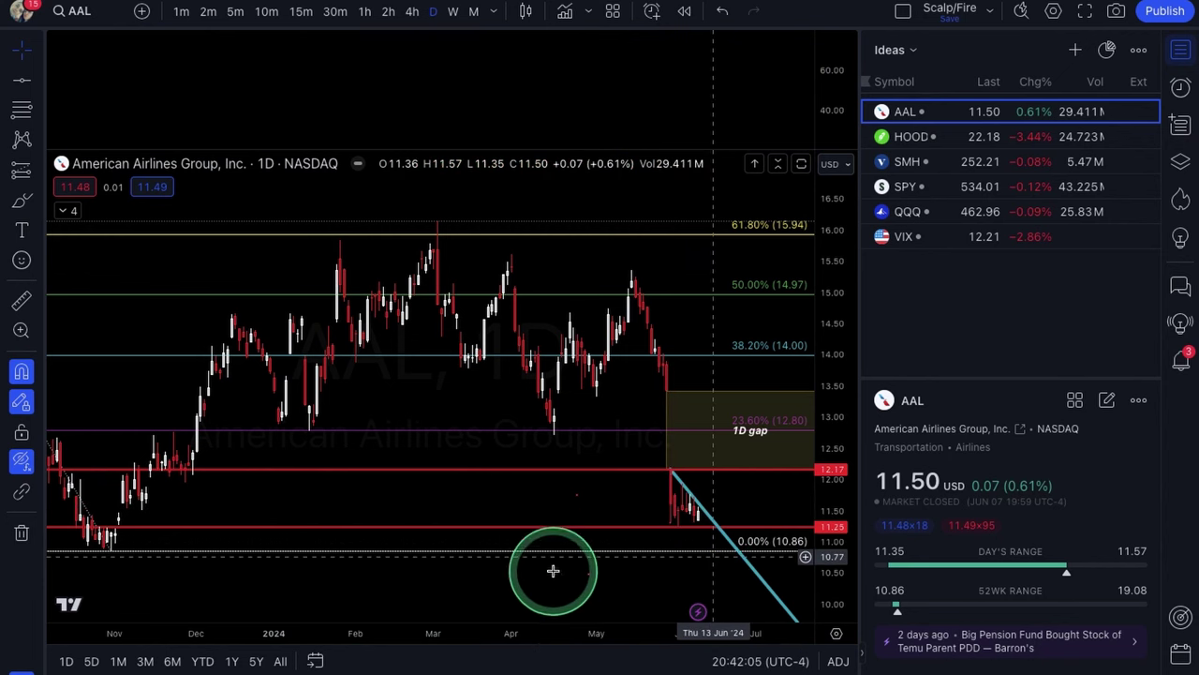
- Draw a curved upward arrow from AAL's latest candle through the descending trendline to just above the 12.17 line, inside the 1D gap
{"action": "scroll", "coordinate": [756, 462], "scroll_direction": "up", "scroll_amount": 2}
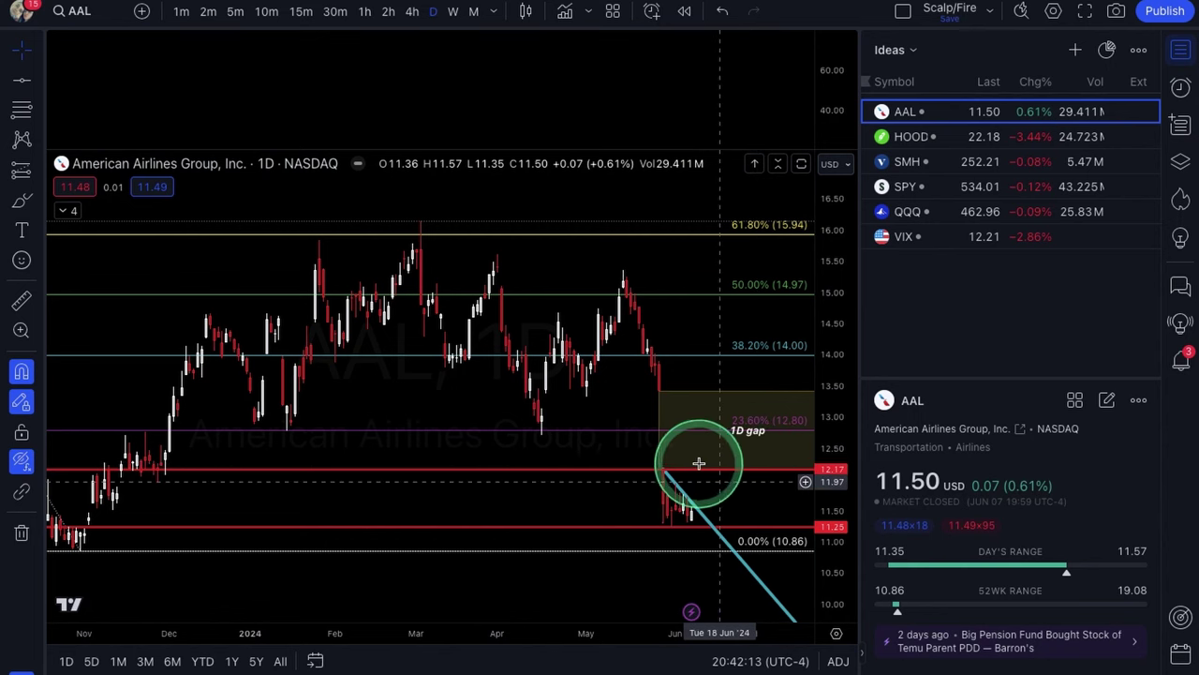
{"action": "scroll", "coordinate": [696, 460], "scroll_direction": "up", "scroll_amount": 5}
{"action": "scroll", "coordinate": [696, 460], "scroll_direction": "up", "scroll_amount": 1}
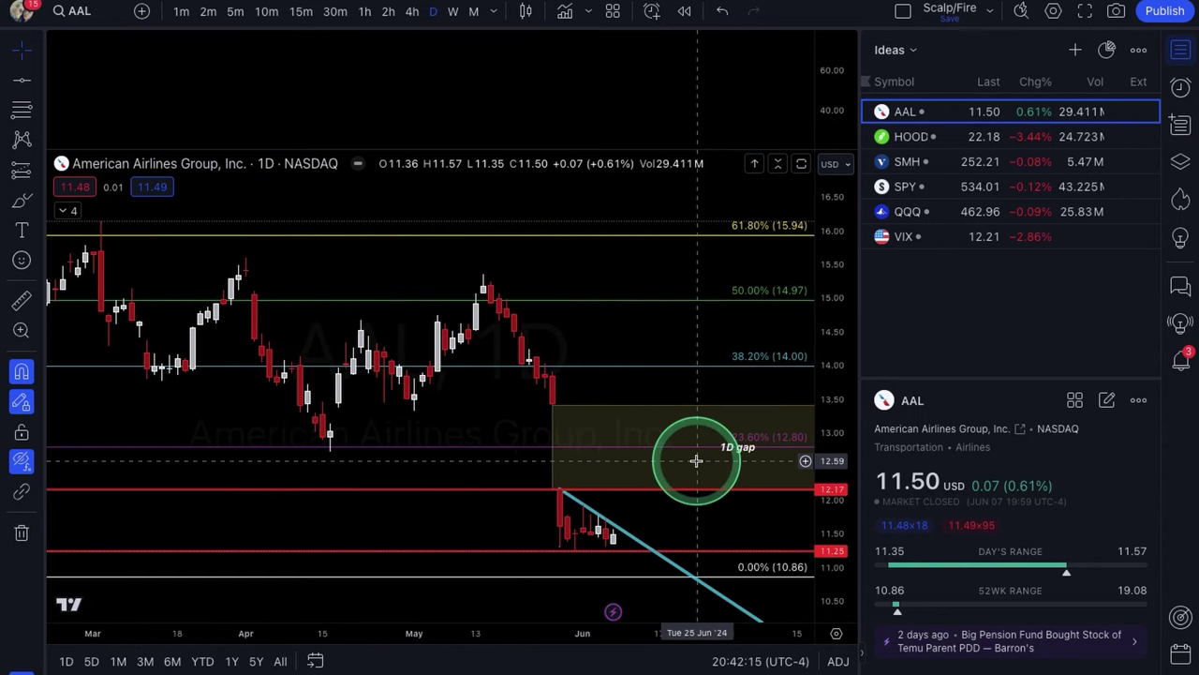
{"action": "scroll", "coordinate": [693, 460], "scroll_direction": "down", "scroll_amount": 1}
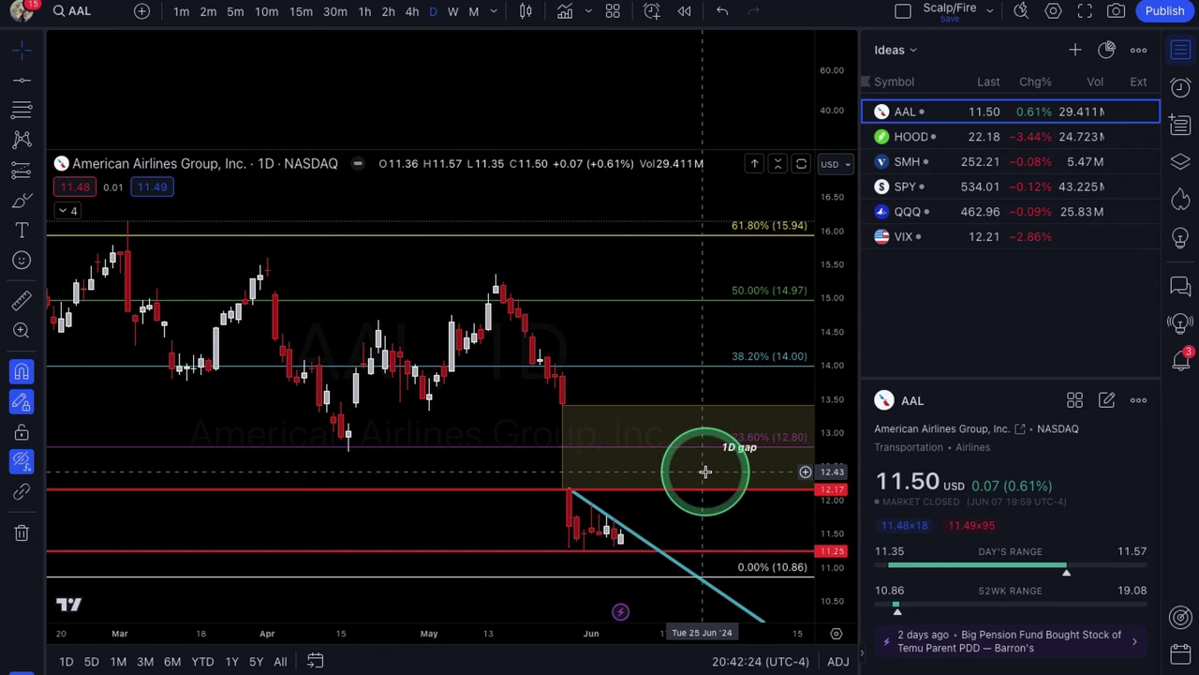
{"action": "scroll", "coordinate": [705, 471], "scroll_direction": "up", "scroll_amount": 1}
{"action": "scroll", "coordinate": [705, 471], "scroll_direction": "up", "scroll_amount": 3}
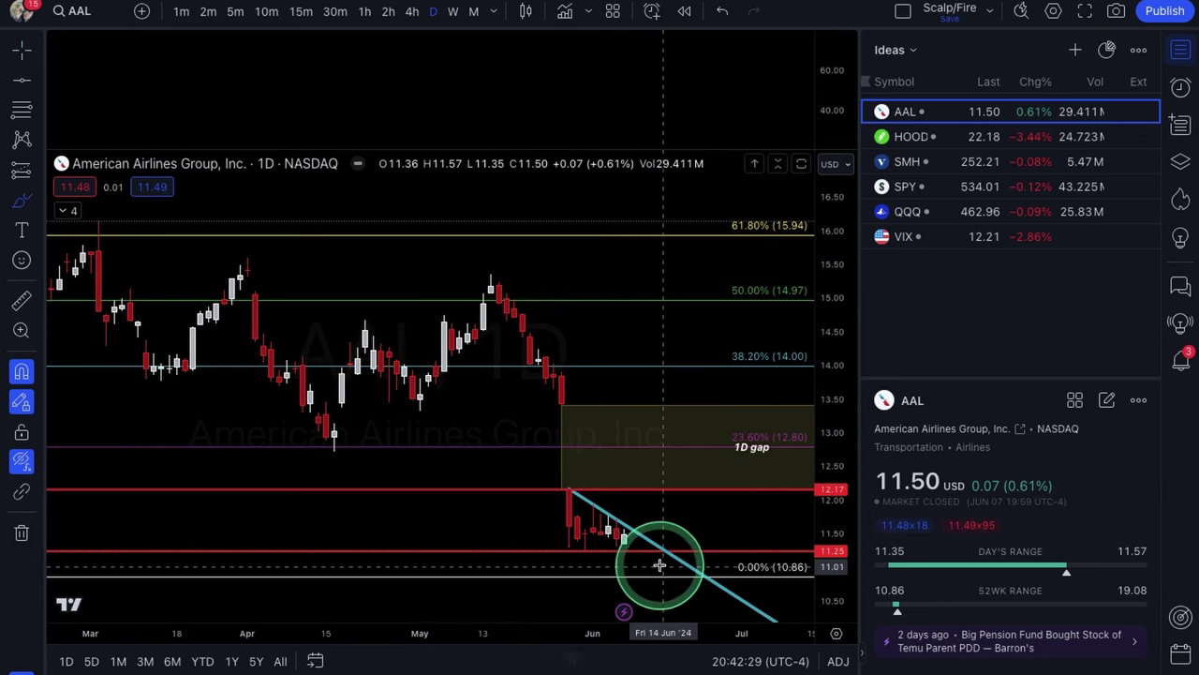
{"action": "left_click_drag", "start_coordinate": [623, 527], "coordinate": [662, 484]}
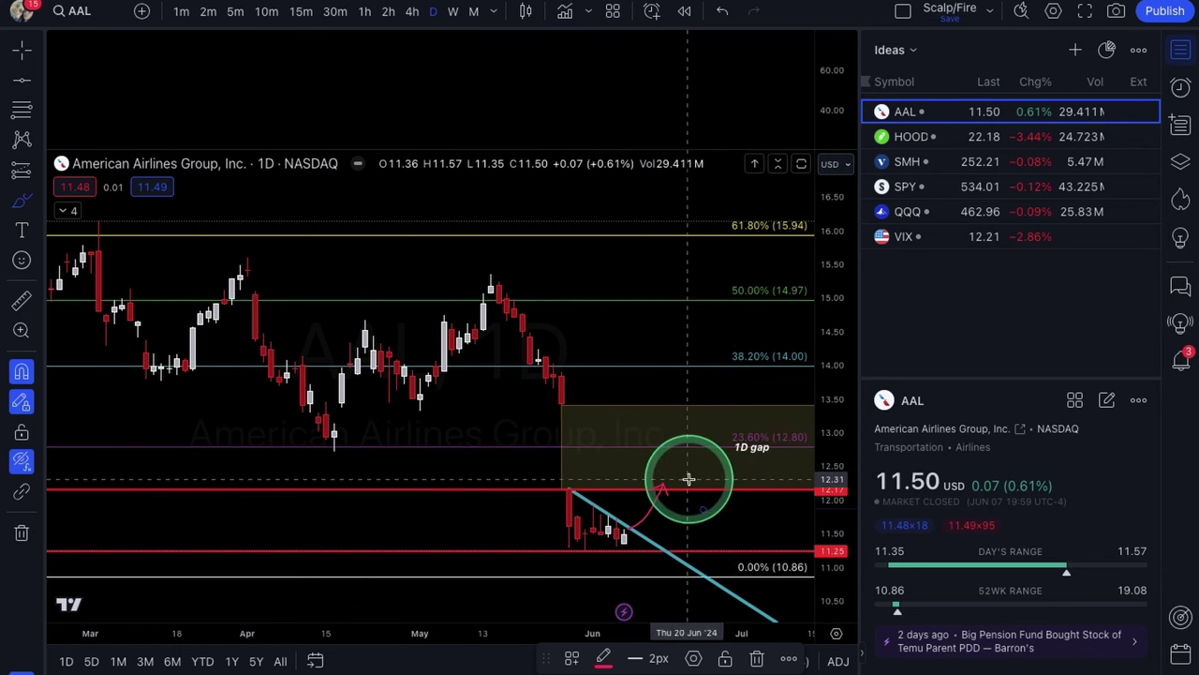
{"action": "scroll", "coordinate": [688, 477], "scroll_direction": "down", "scroll_amount": 1}
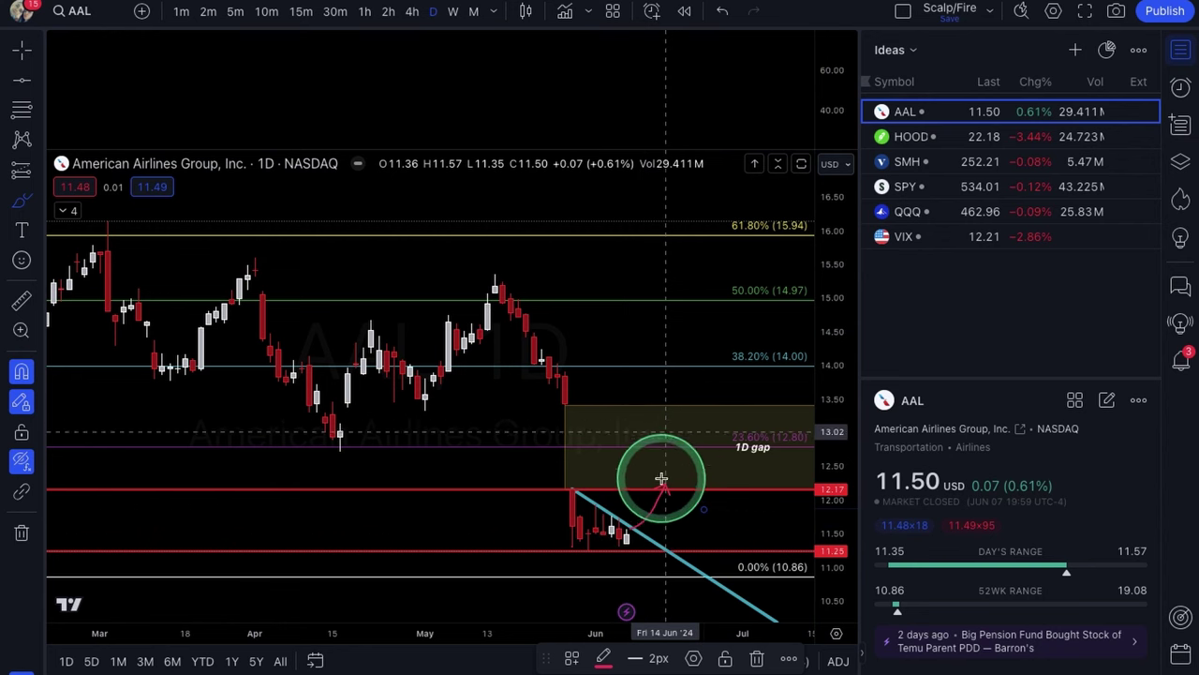
{"action": "scroll", "coordinate": [657, 488], "scroll_direction": "down", "scroll_amount": 1}
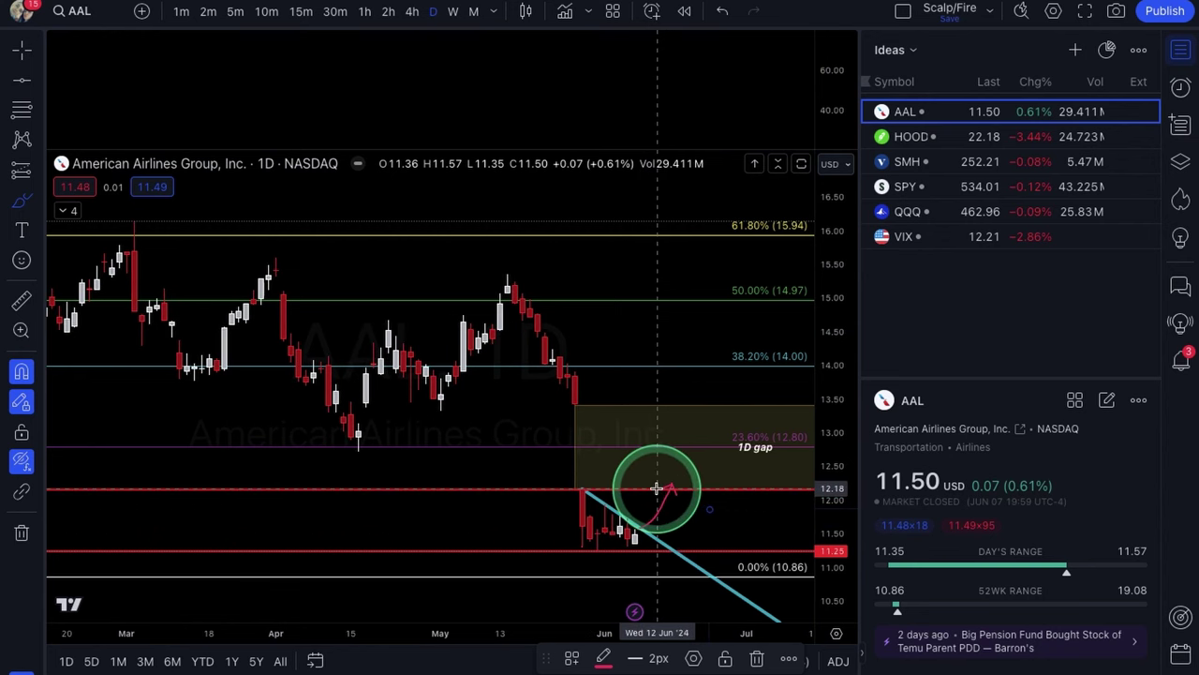
{"action": "scroll", "coordinate": [656, 489], "scroll_direction": "up", "scroll_amount": 1}
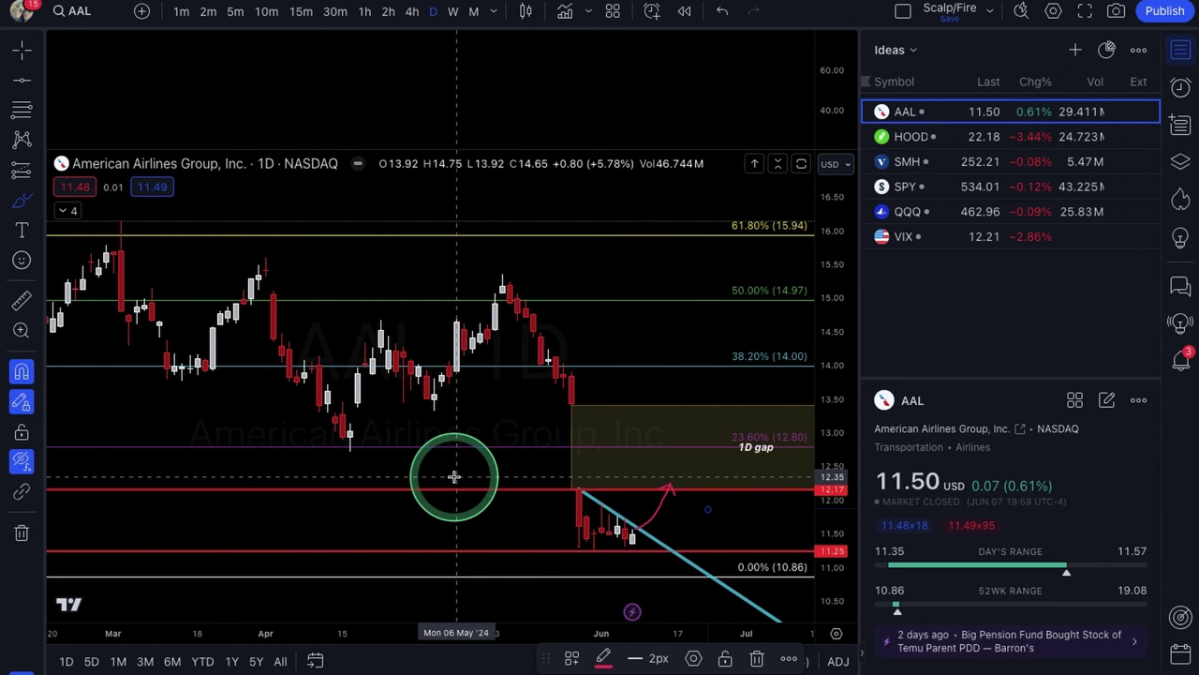
- Switch the chart to HOOD and examine its daily price action around the two converging rising trendlines and the 20.55, 16.22 and 13.51 levels
{"action": "key", "text": "Down"}
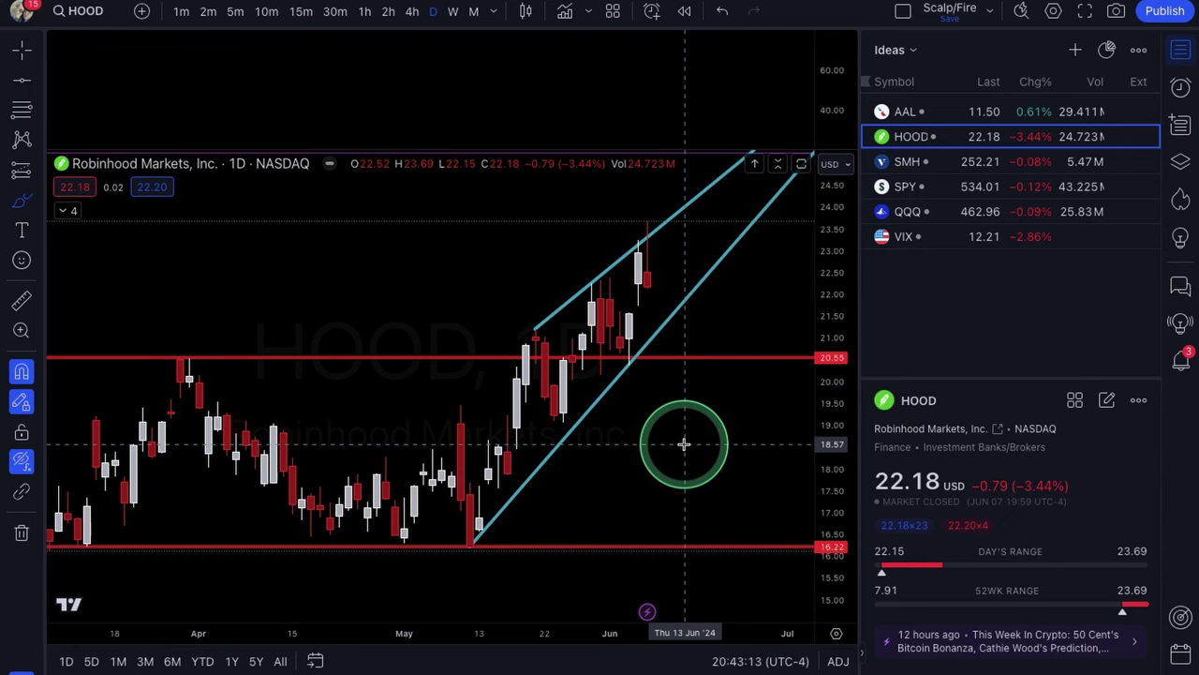
{"action": "scroll", "coordinate": [684, 444], "scroll_direction": "down", "scroll_amount": 5}
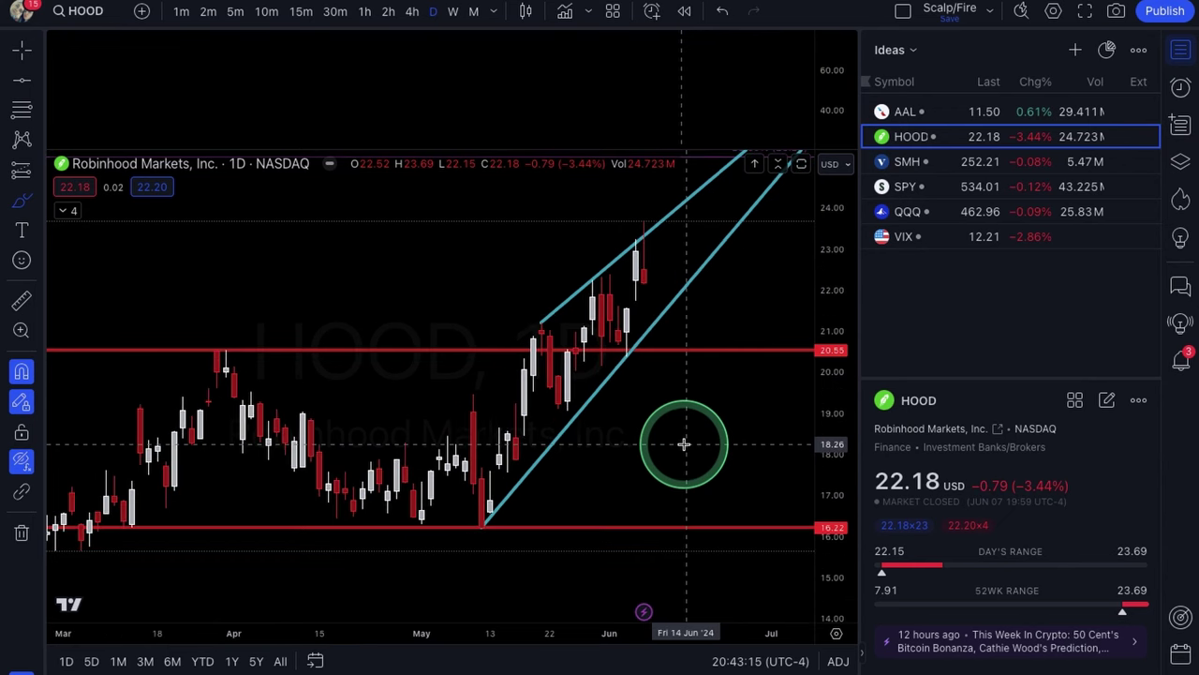
{"action": "scroll", "coordinate": [684, 444], "scroll_direction": "down", "scroll_amount": 5}
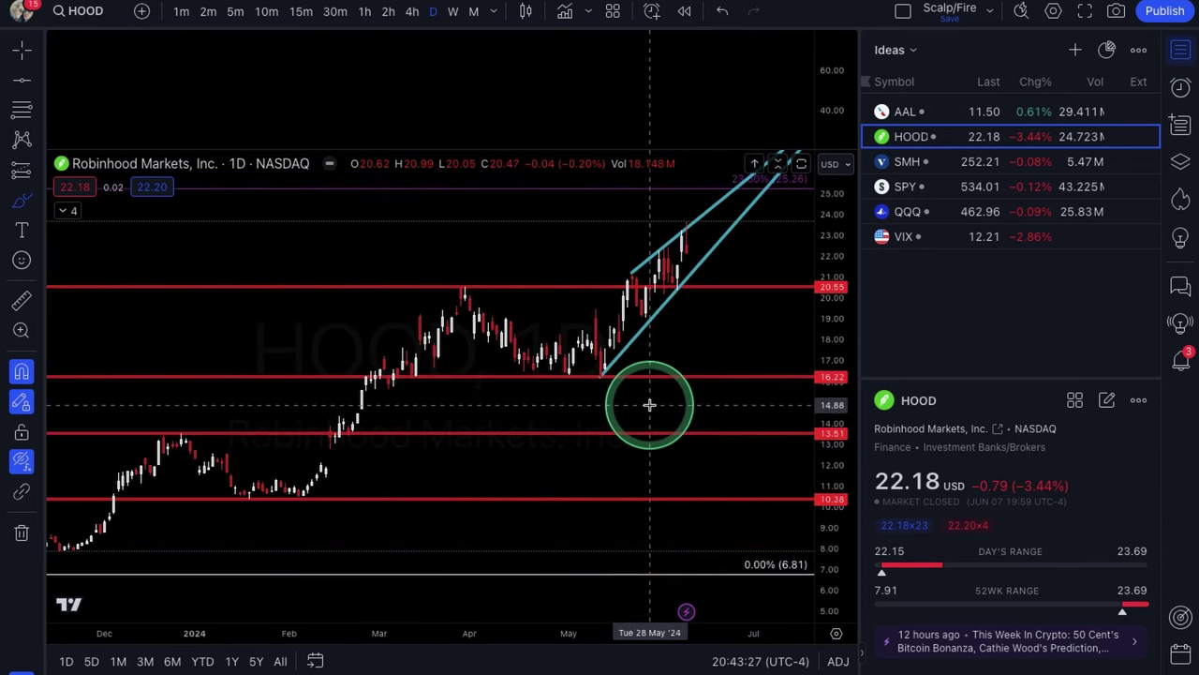
{"action": "scroll", "coordinate": [659, 429], "scroll_direction": "up", "scroll_amount": 5}
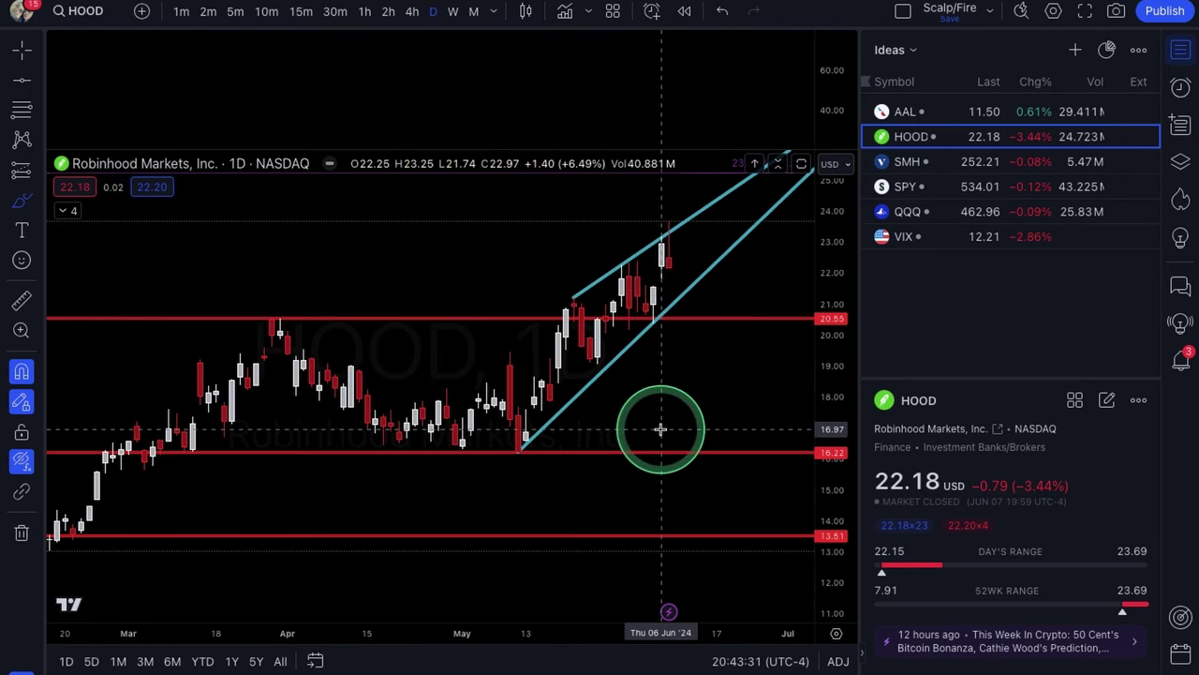
{"action": "scroll", "coordinate": [661, 428], "scroll_direction": "down", "scroll_amount": 3}
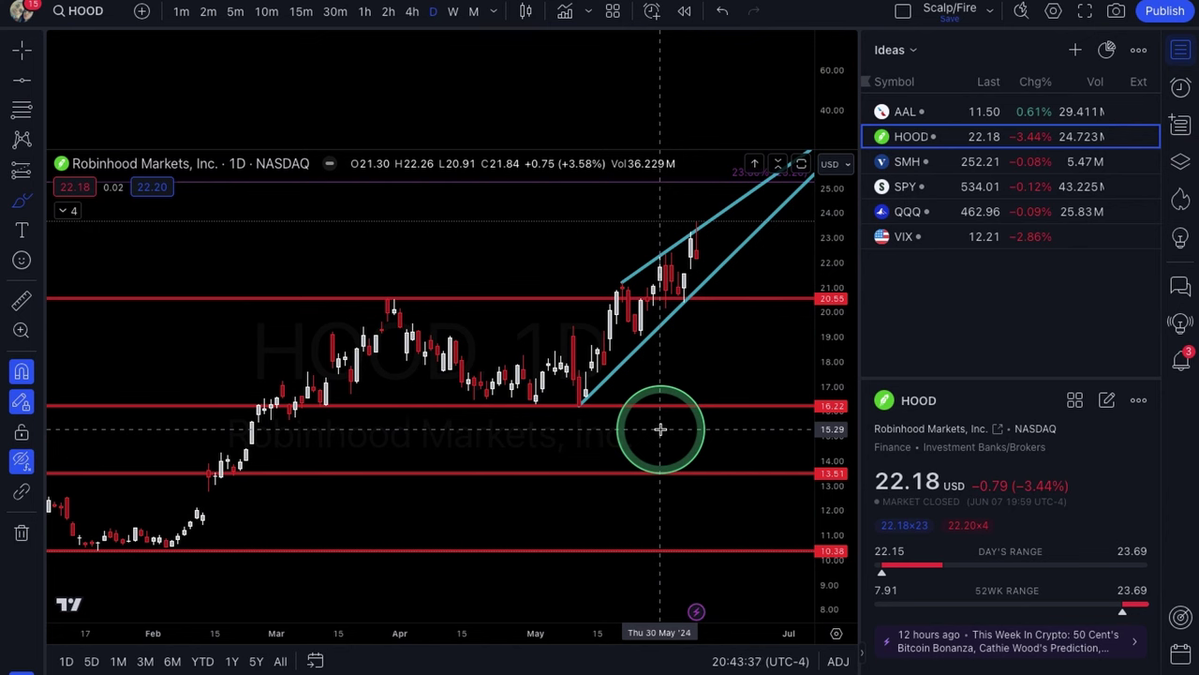
{"action": "scroll", "coordinate": [661, 428], "scroll_direction": "down", "scroll_amount": 3}
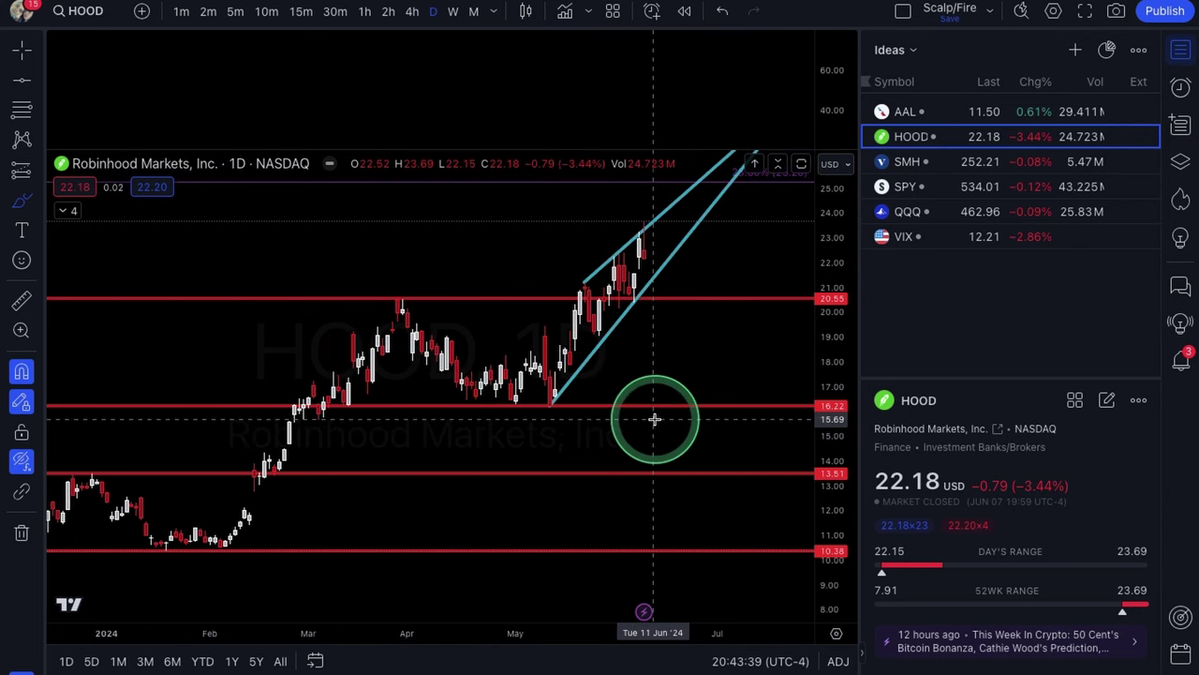
{"action": "scroll", "coordinate": [394, 448], "scroll_direction": "down", "scroll_amount": 2}
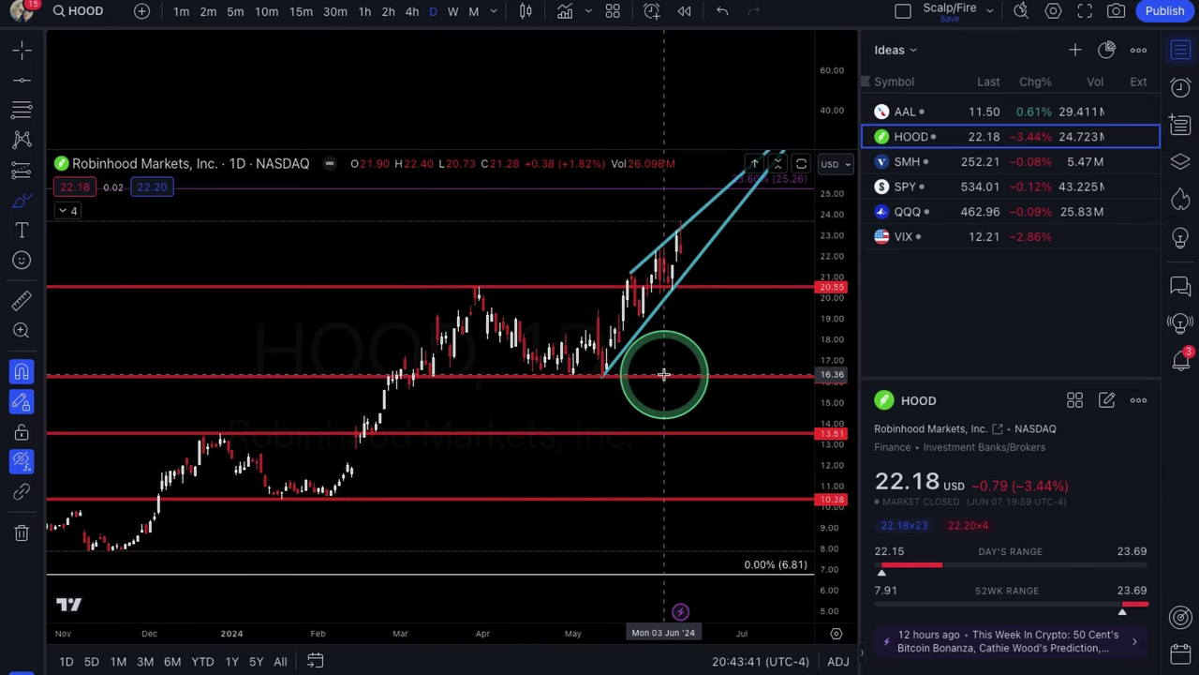
{"action": "scroll", "coordinate": [662, 375], "scroll_direction": "up", "scroll_amount": 4}
{"action": "scroll", "coordinate": [583, 465], "scroll_direction": "up", "scroll_amount": 2}
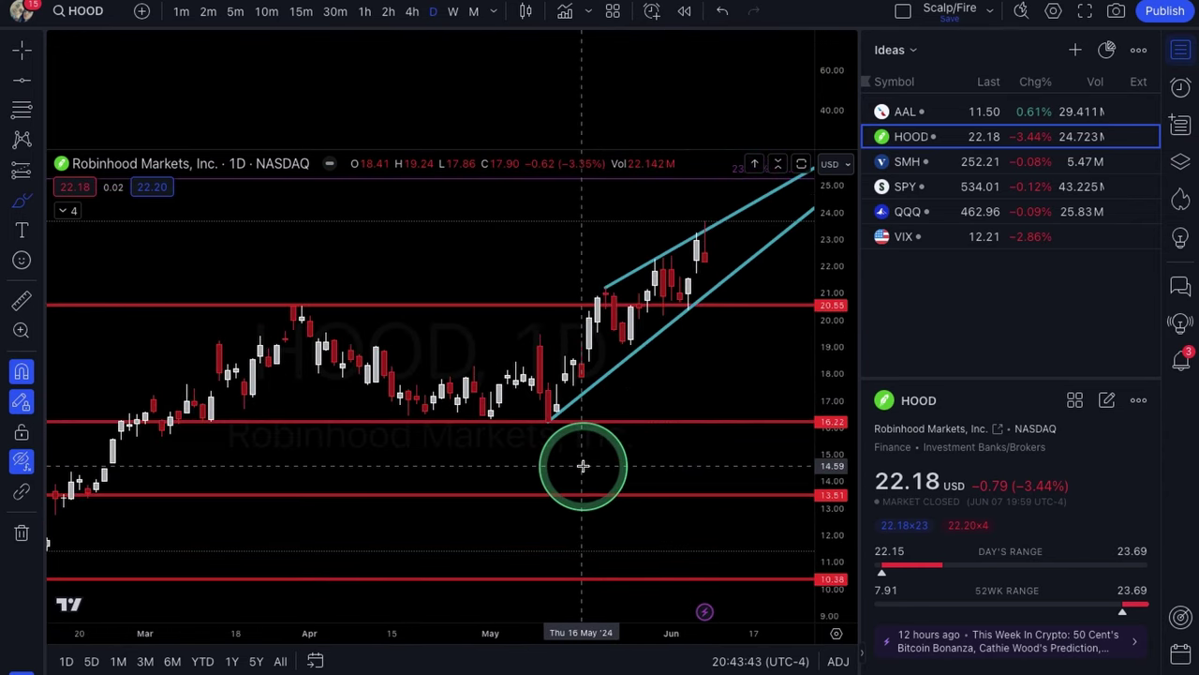